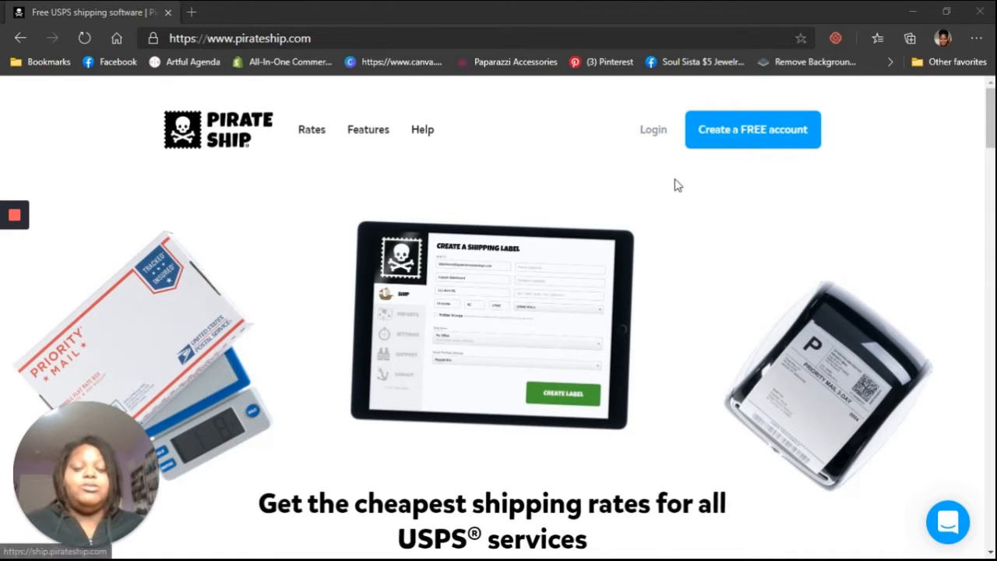
# Step: Open the free account sign-up form and enter the account e-mail address
pyautogui.click(758, 137)
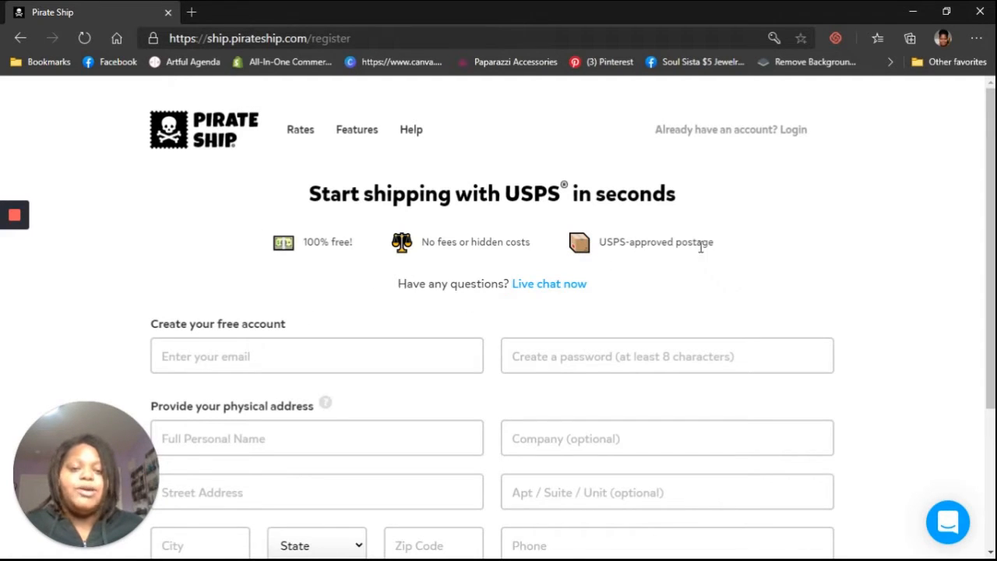
pyautogui.click(332, 352)
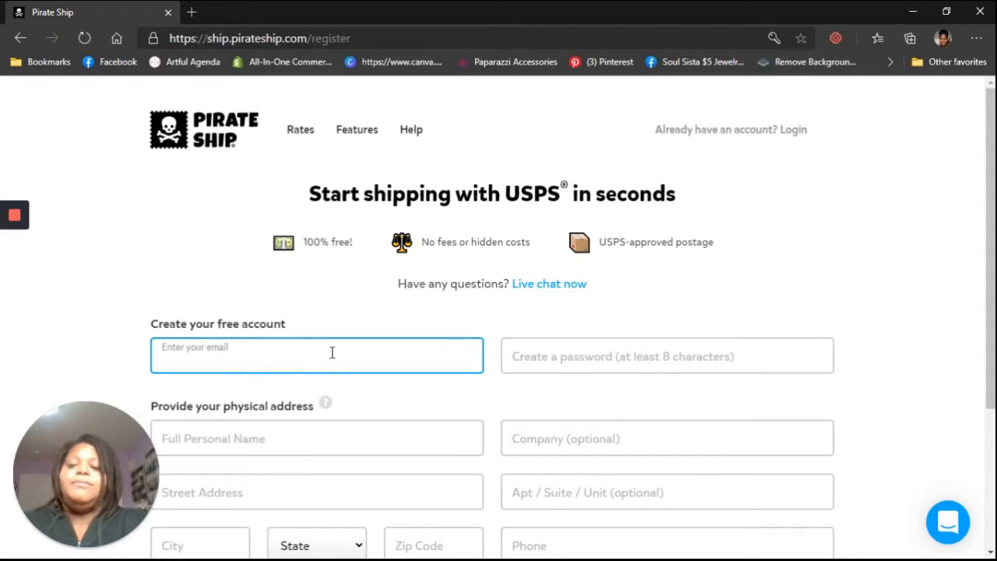
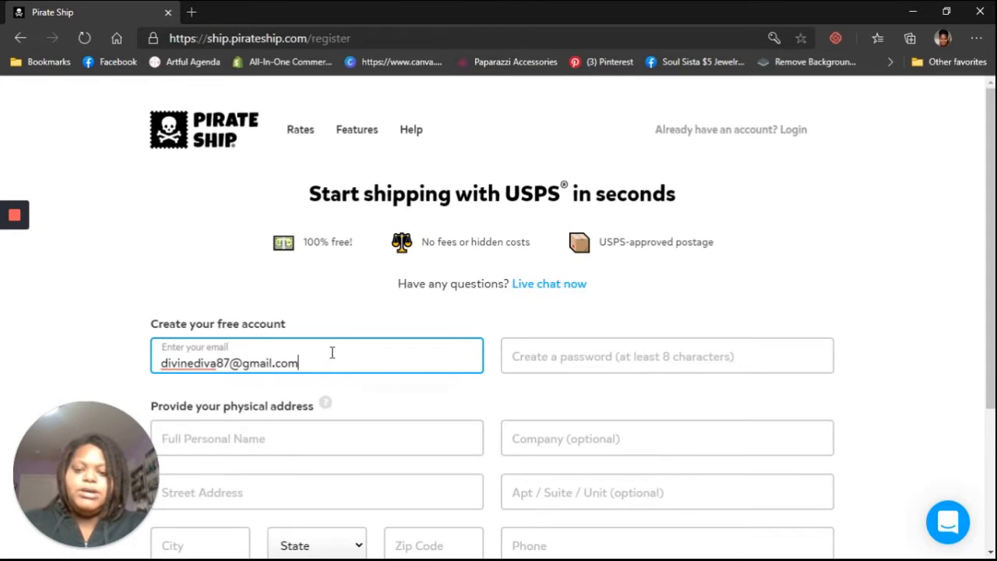
# Step: Enter an account password of at least 8 characters
pyautogui.click(562, 357)
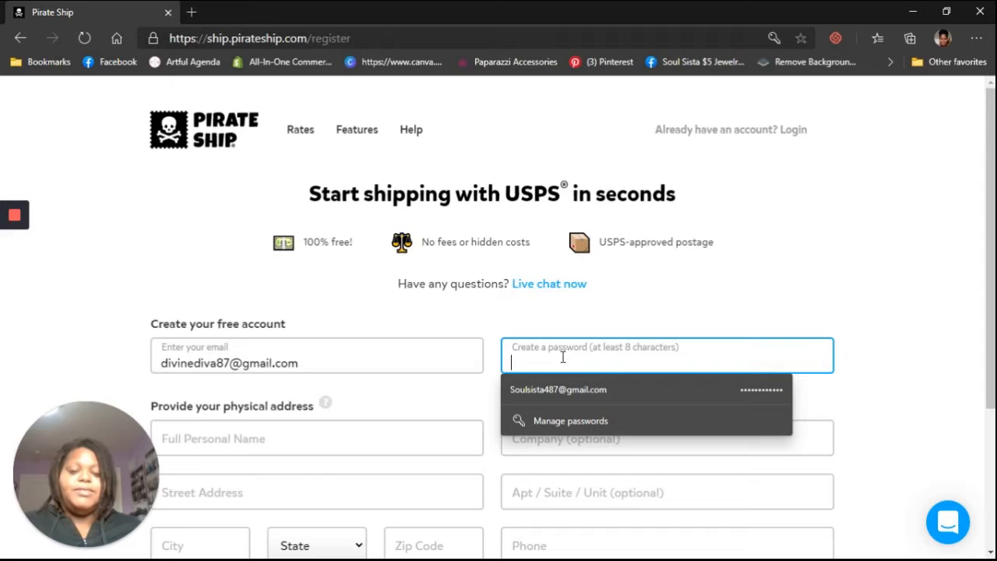
pyautogui.write('•••••')
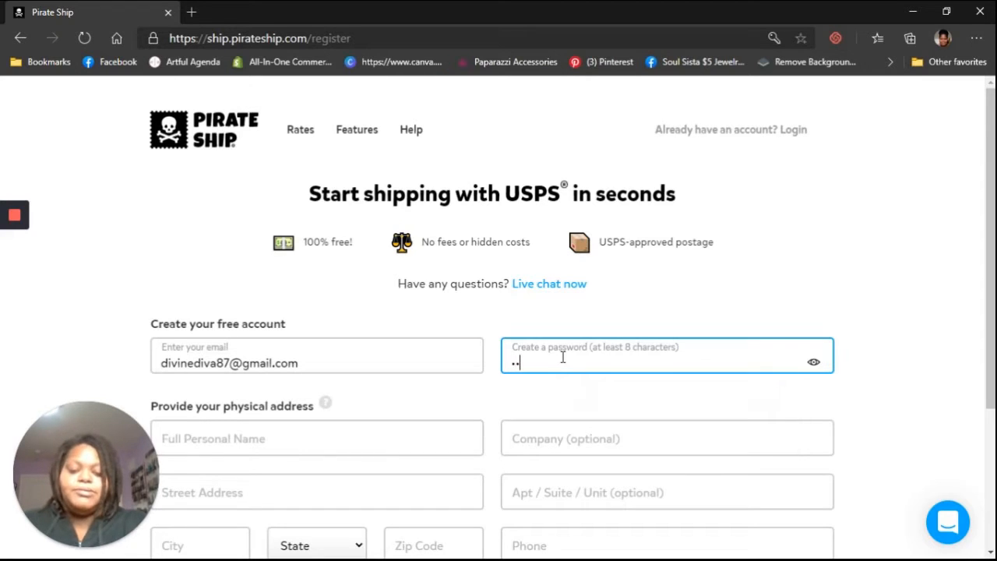
pyautogui.write('•••••••')
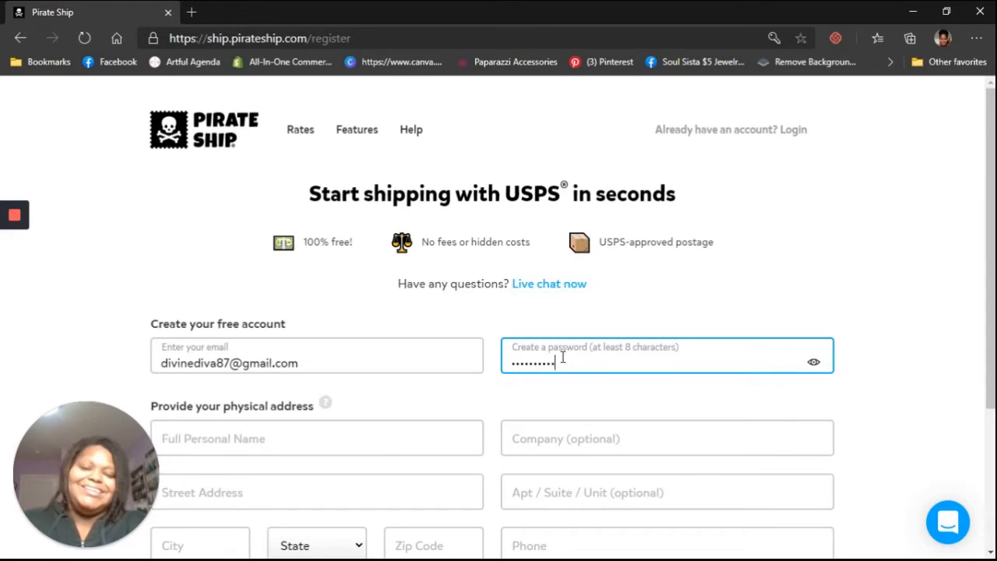
# Step: Fill in the full personal name for the physical address
pyautogui.scroll(-1, 561, 355)
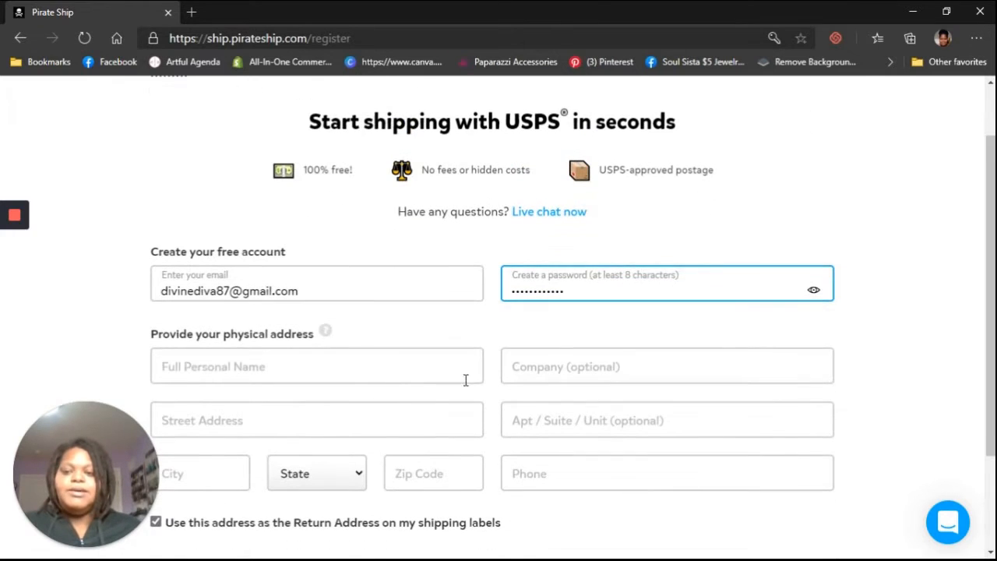
pyautogui.click(436, 381)
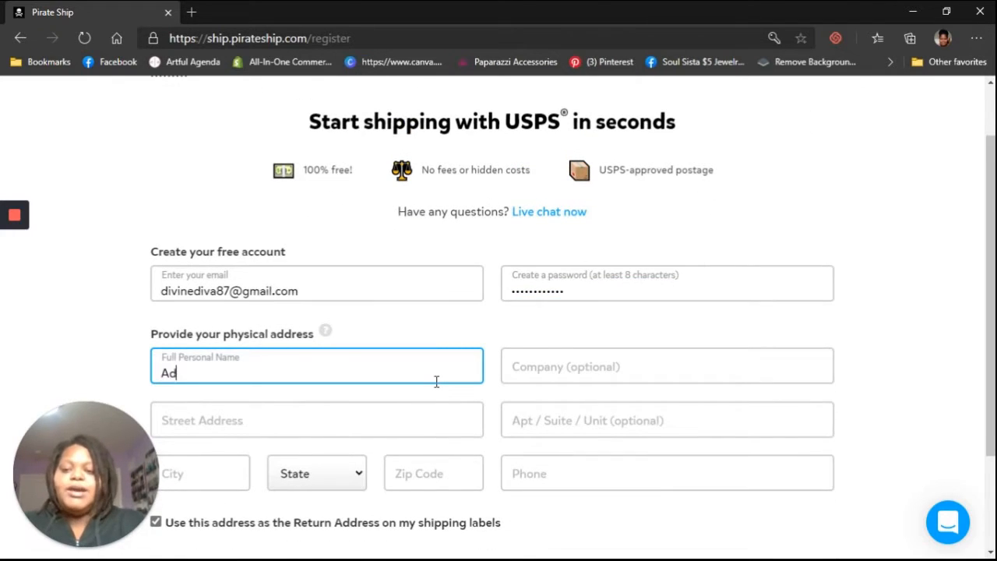
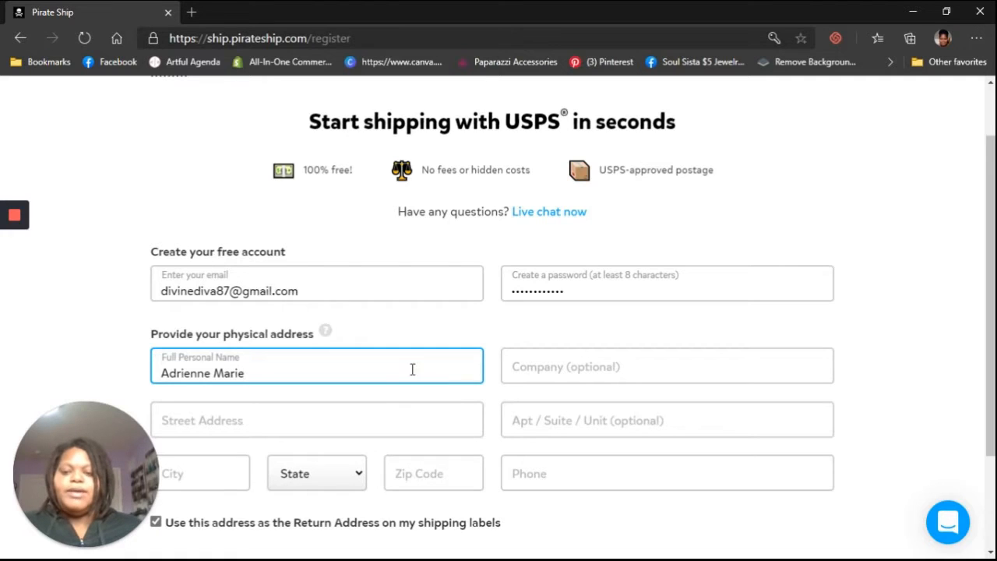
# Step: Enter the street address of the physical address
pyautogui.click(380, 422)
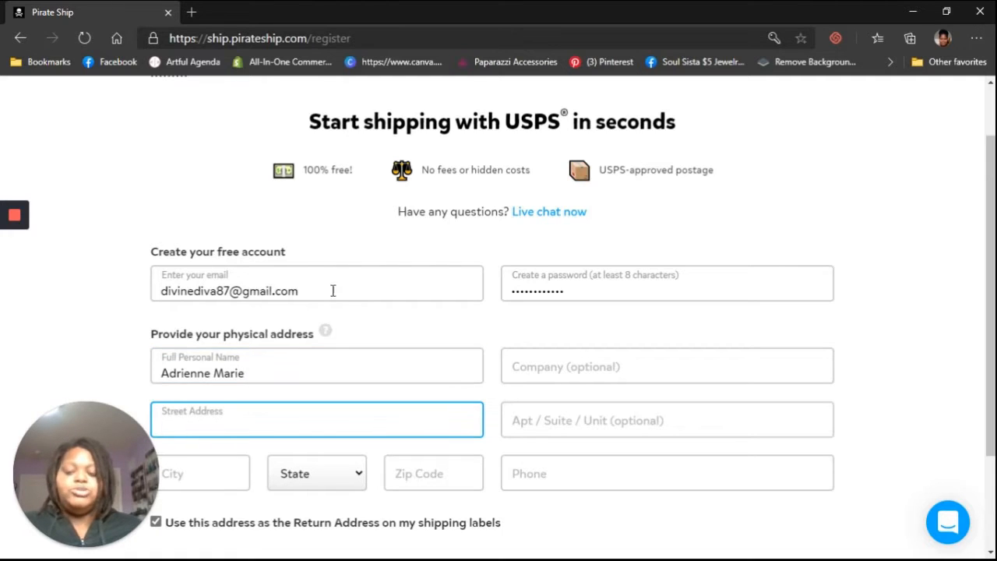
pyautogui.scroll(-1, 389, 293)
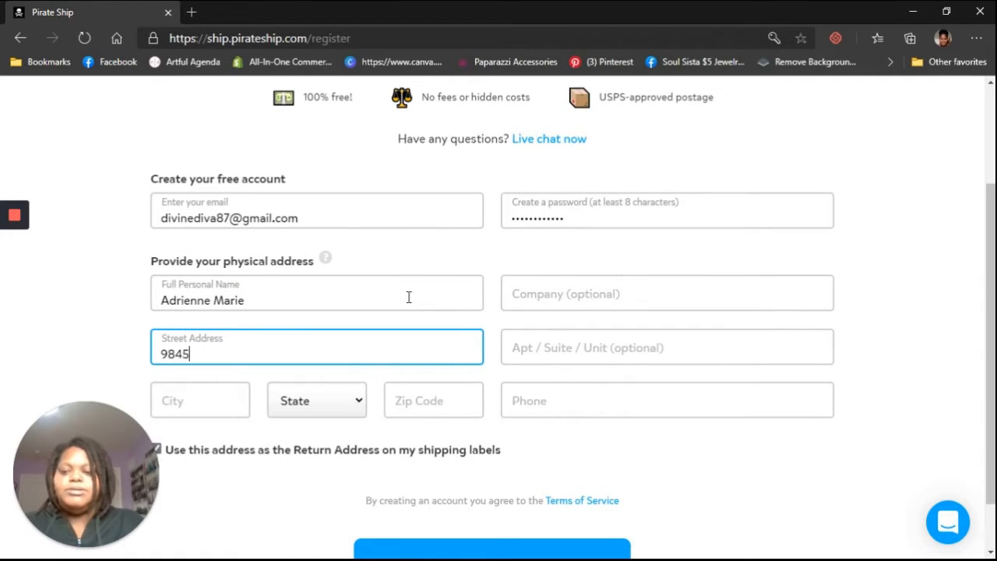
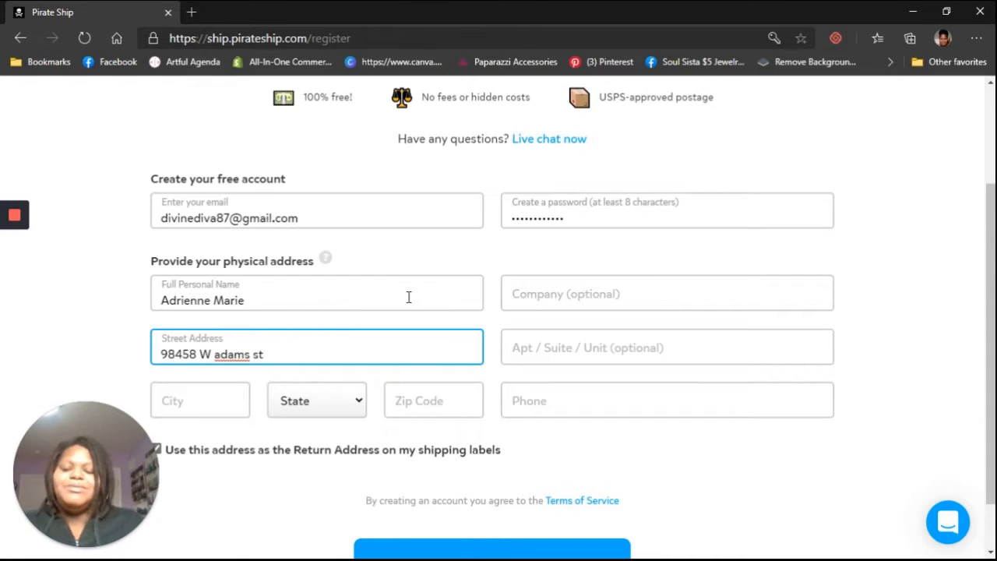
# Step: Complete the city, state and zip code fields of the physical address
pyautogui.click(211, 401)
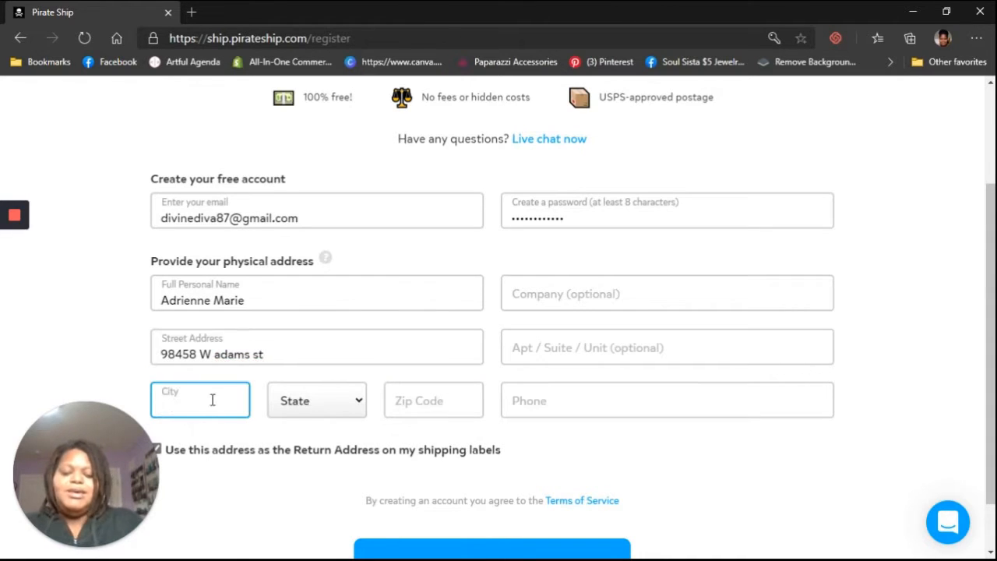
pyautogui.write('los angeles')
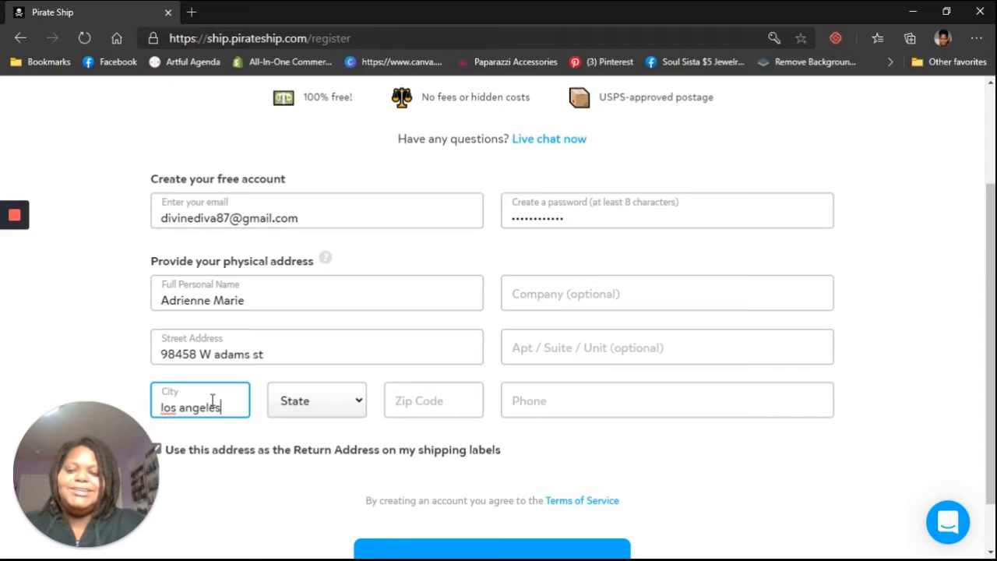
pyautogui.click(327, 400)
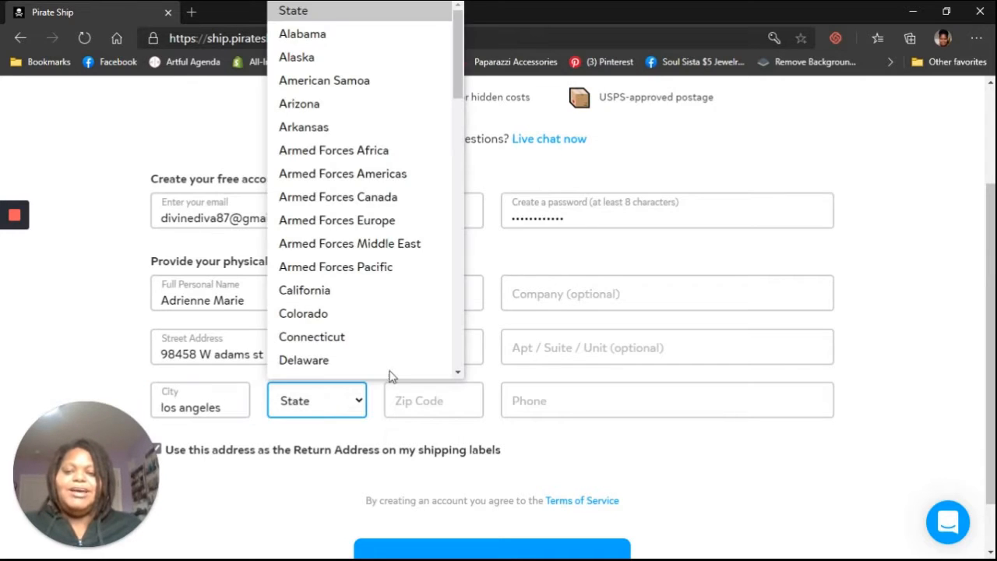
pyautogui.click(408, 289)
pyautogui.click(459, 398)
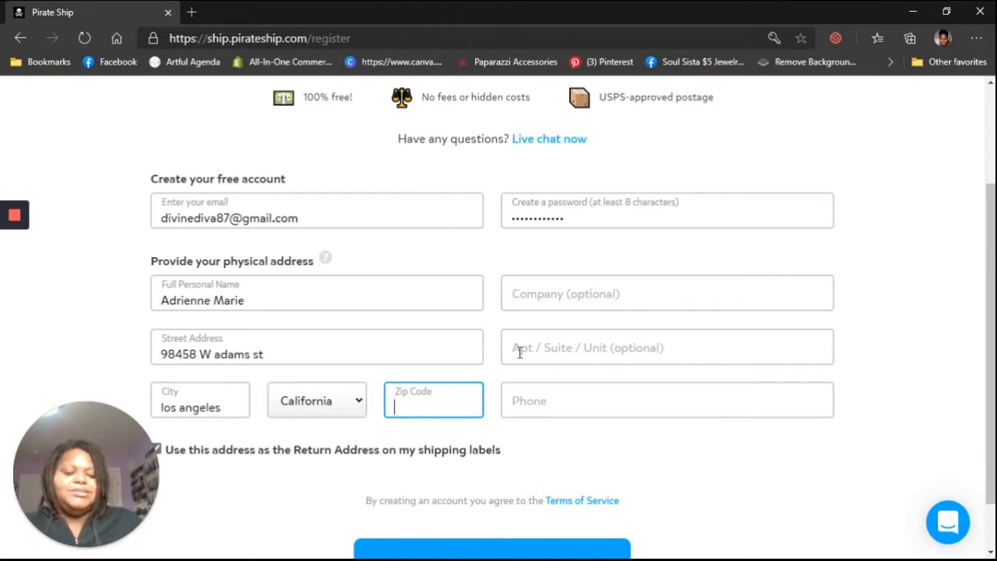
pyautogui.write('90056')
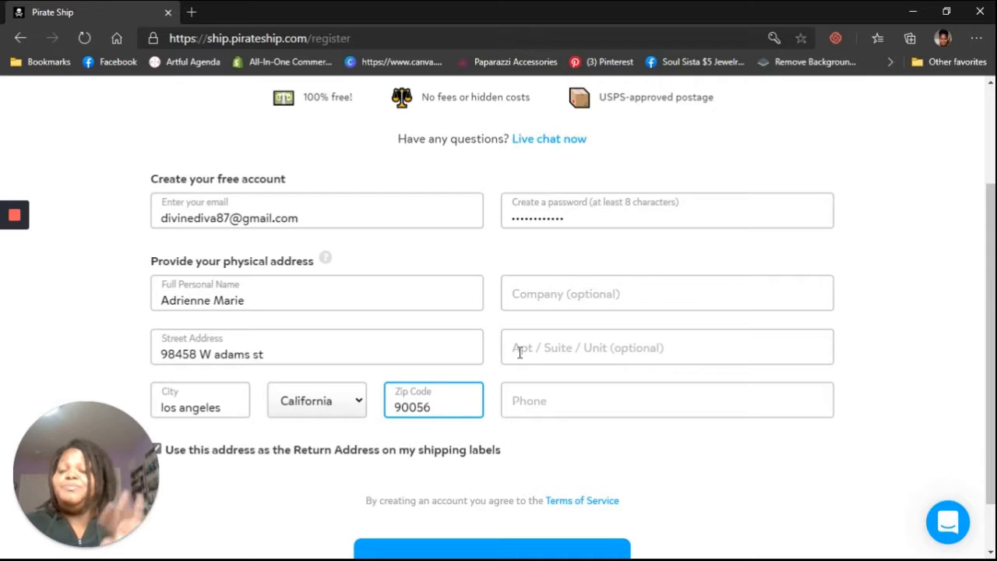
pyautogui.scroll(-1, 616, 286)
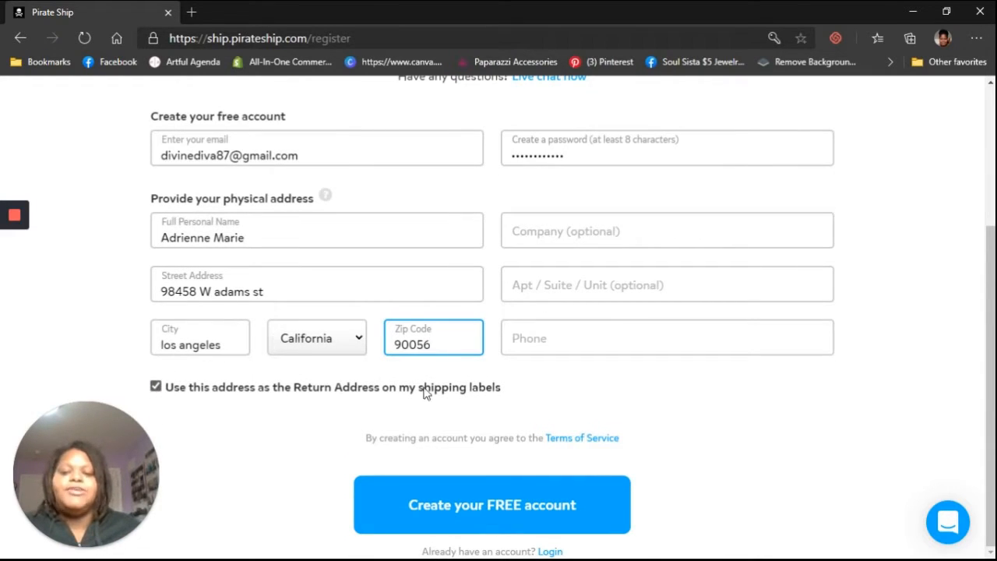
pyautogui.click(159, 389)
pyautogui.scroll(-3, 399, 390)
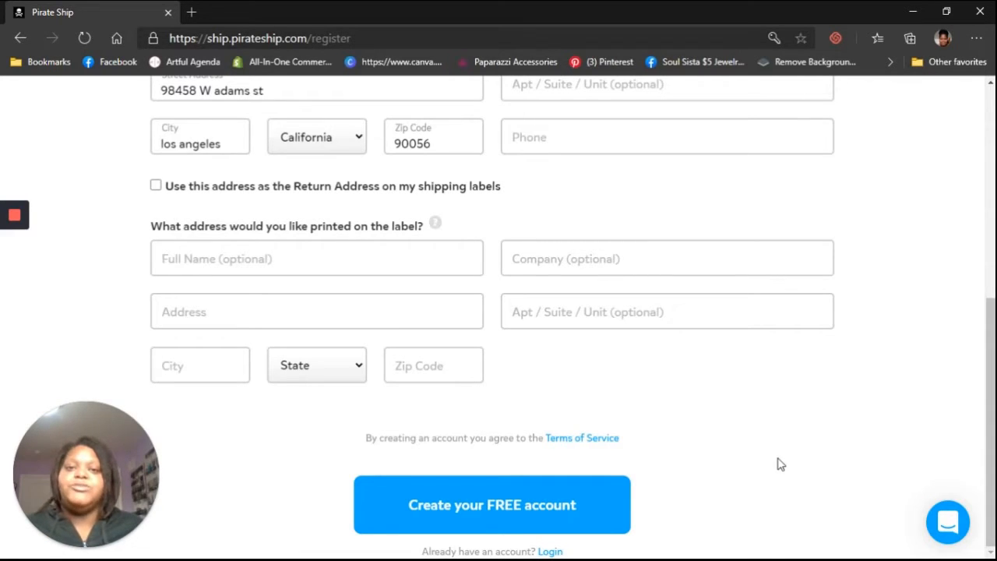
pyautogui.click(184, 311)
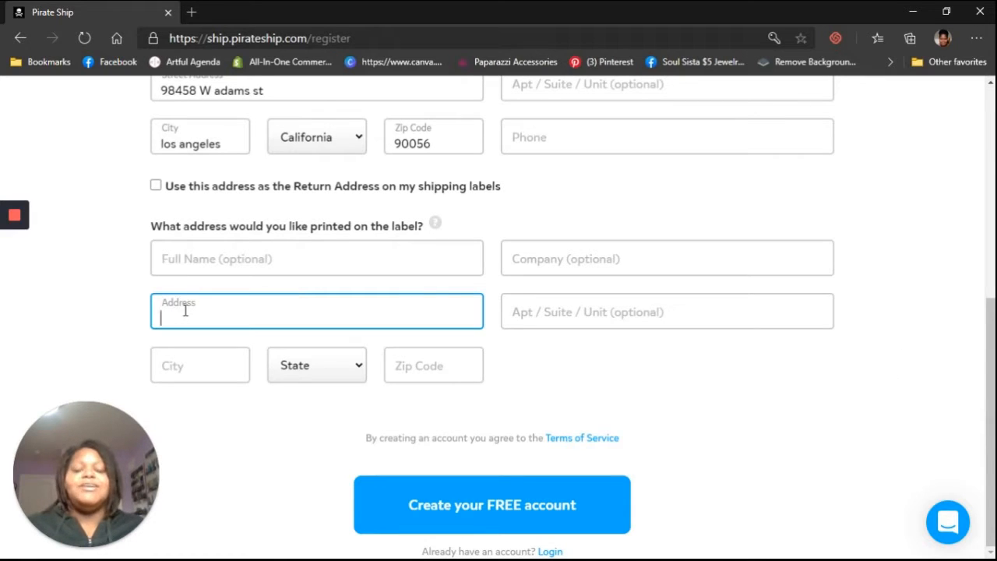
pyautogui.click(618, 312)
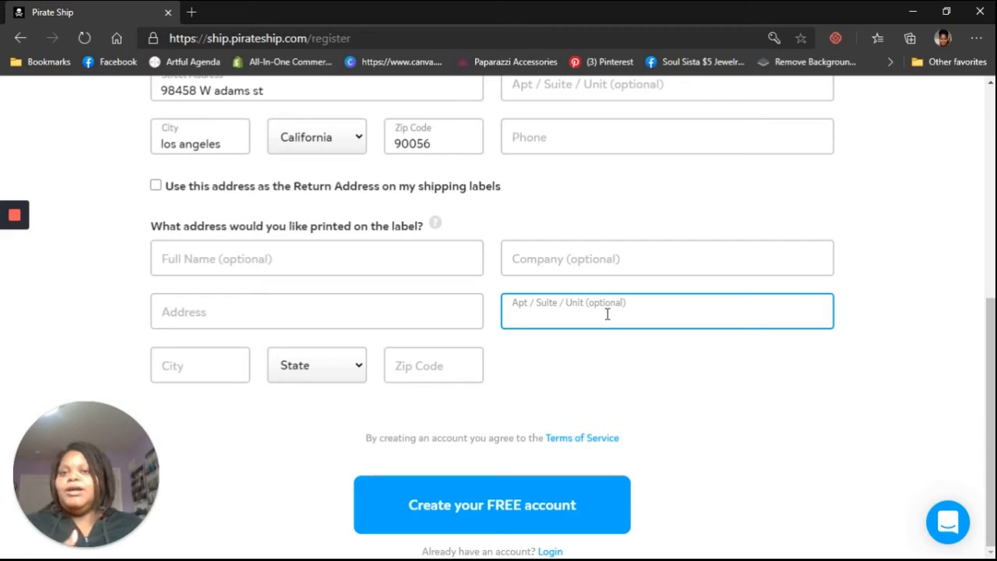
pyautogui.click(156, 186)
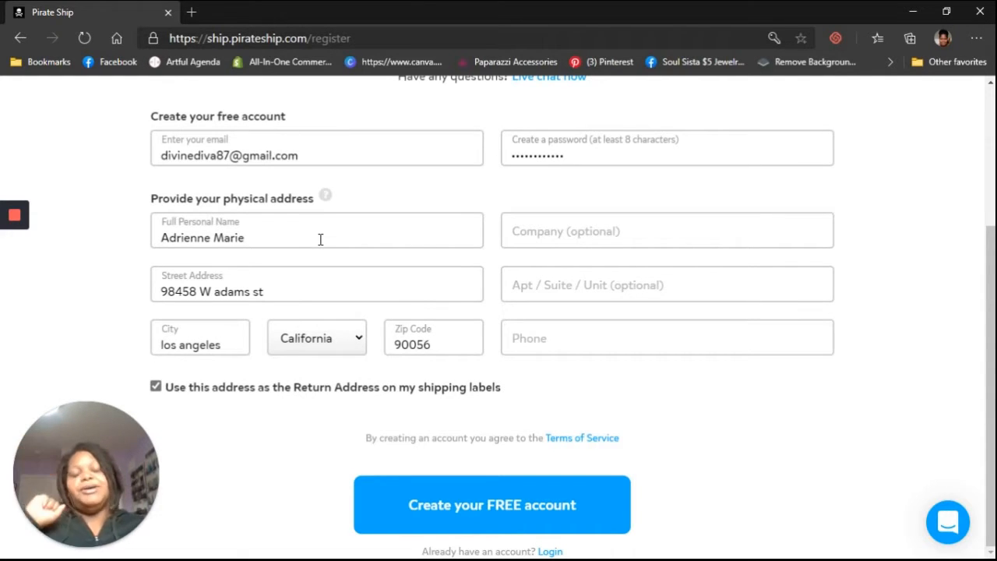
# Step: Fill in the required phone number for the account
pyautogui.click(512, 507)
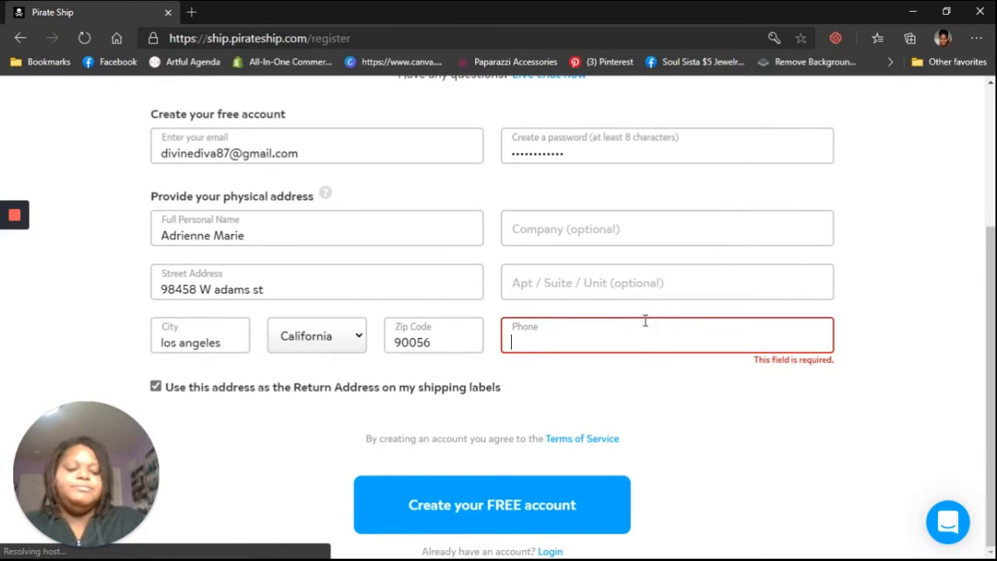
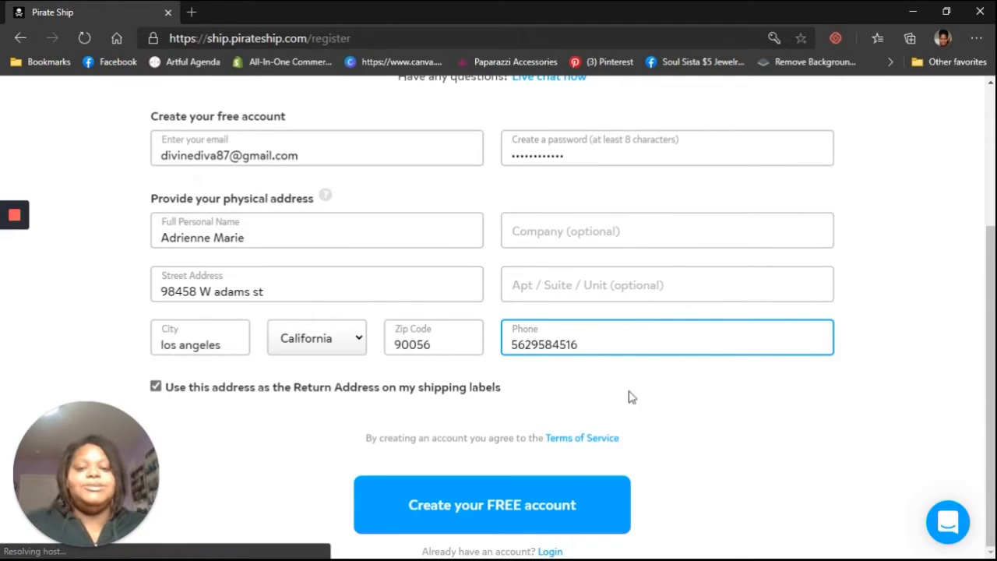
# Step: Create the free account and dismiss the save-password and chat notification pop-ups
pyautogui.click(567, 498)
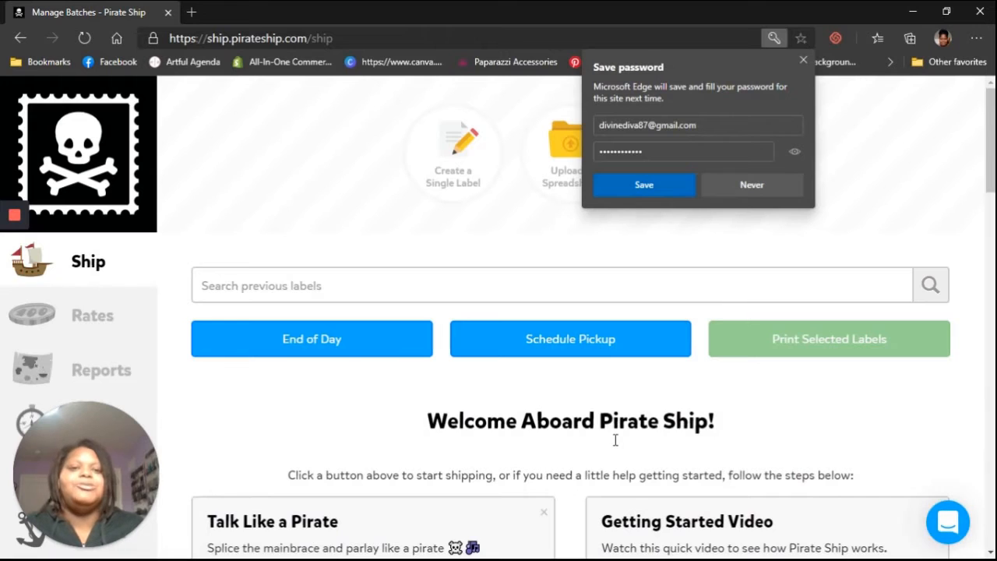
pyautogui.click(803, 60)
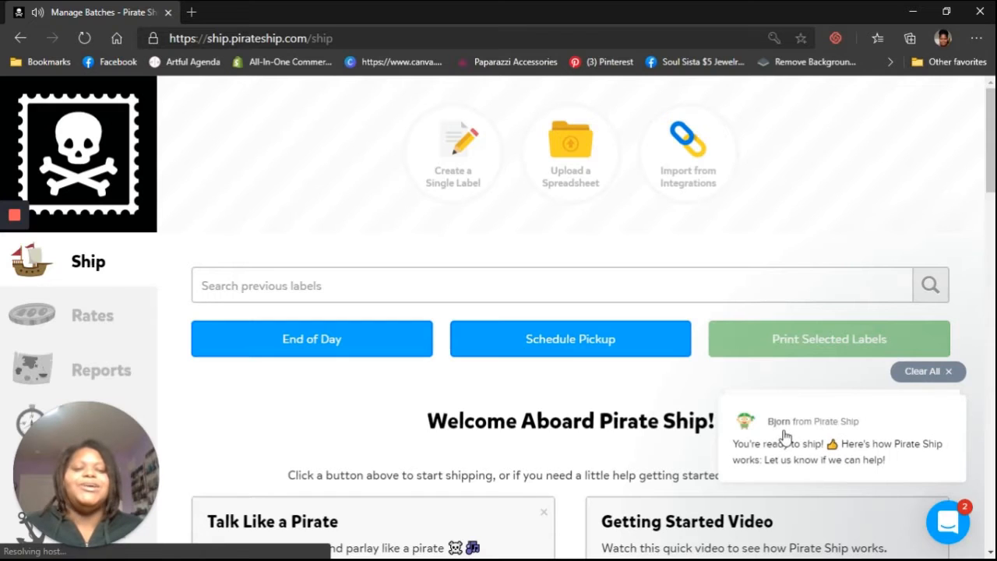
pyautogui.click(947, 374)
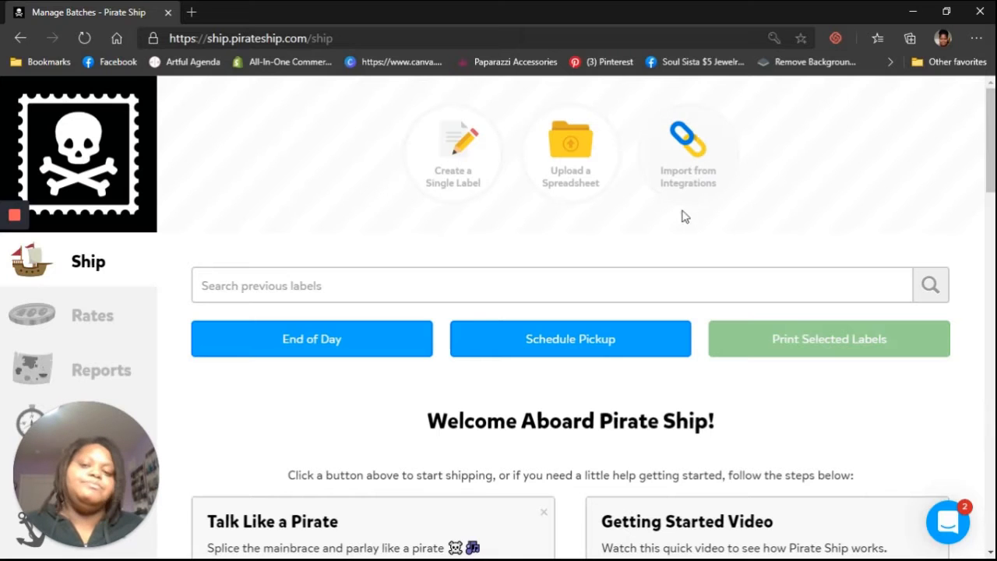
pyautogui.scroll(-3, 680, 212)
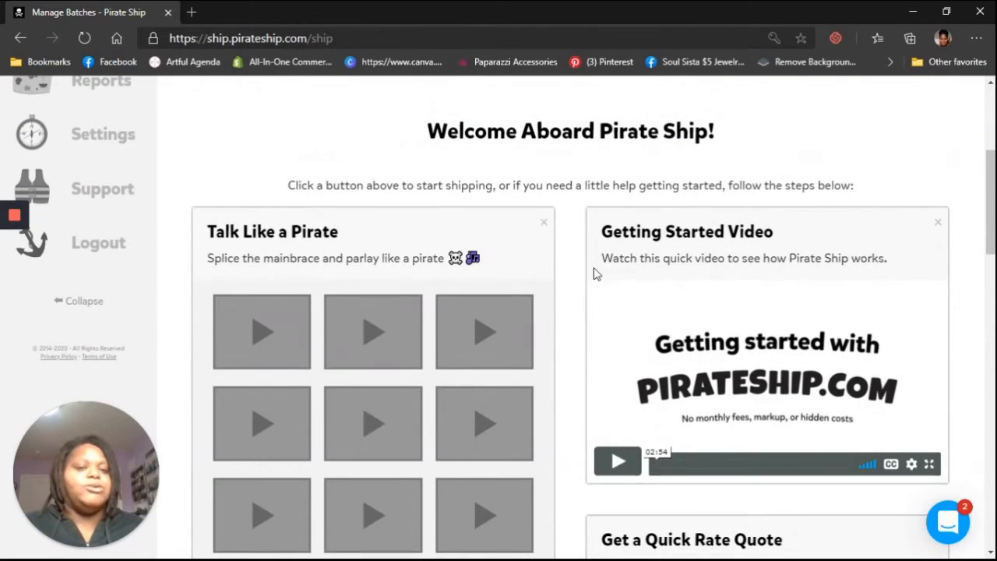
# Step: Scroll through the welcome page's getting-started sections to review the available options
pyautogui.scroll(-5, 784, 267)
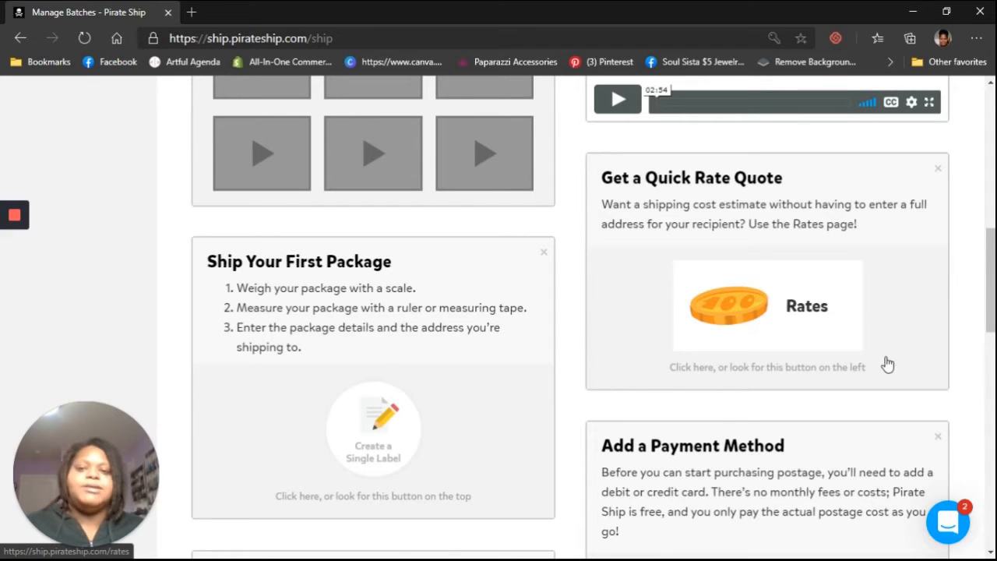
pyautogui.scroll(-8, 882, 363)
pyautogui.scroll(6, 877, 370)
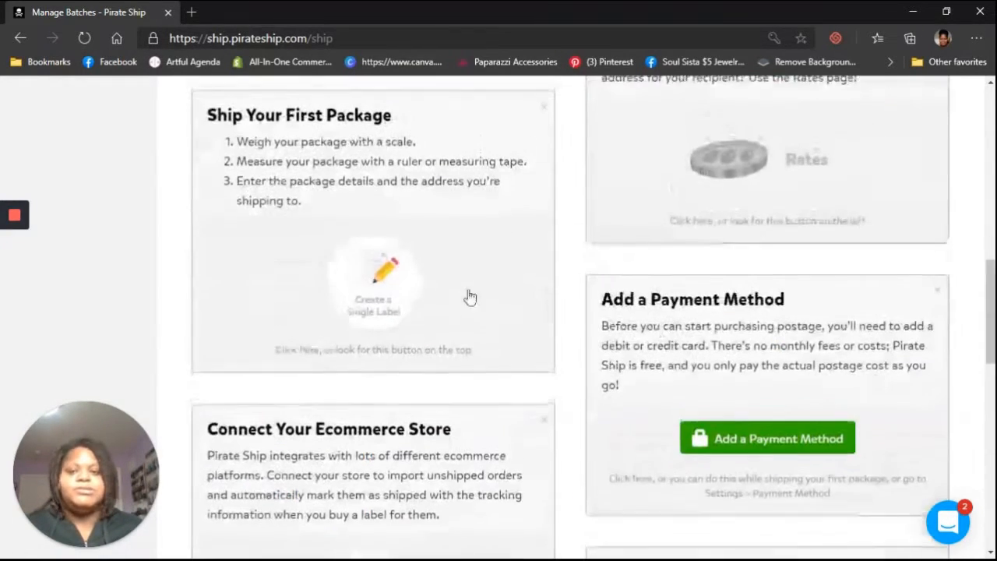
pyautogui.scroll(-2, 520, 354)
pyautogui.scroll(-2, 550, 280)
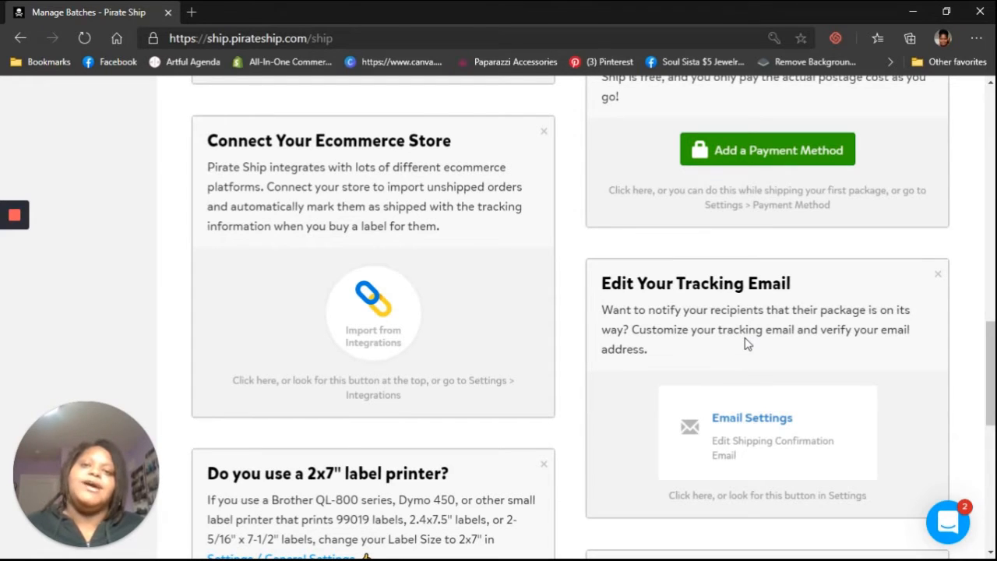
pyautogui.scroll(-5, 747, 343)
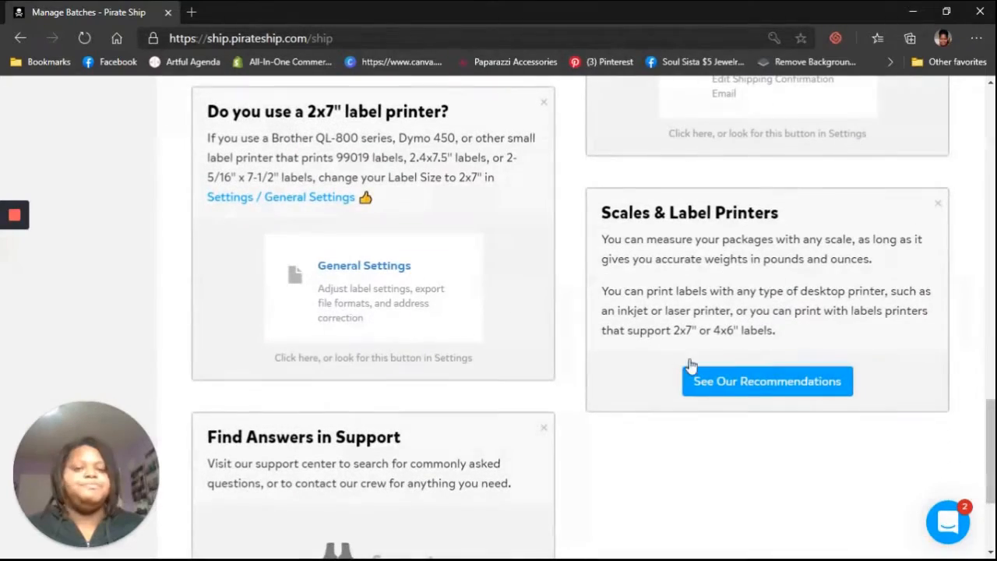
pyautogui.scroll(12, 402, 405)
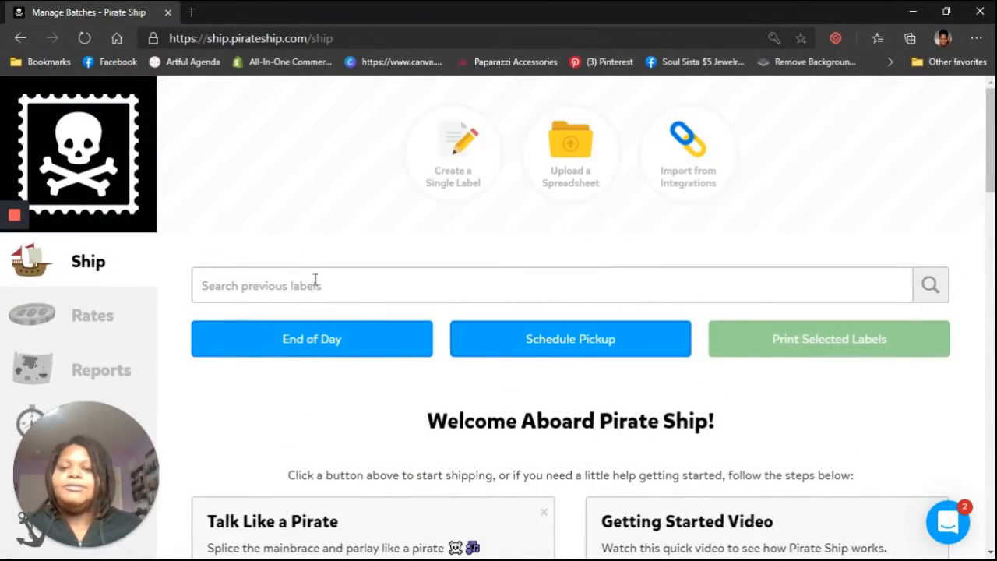
# Step: Start creating a single shipping label and enter the recipient's full name in the Ship To name field
pyautogui.click(448, 185)
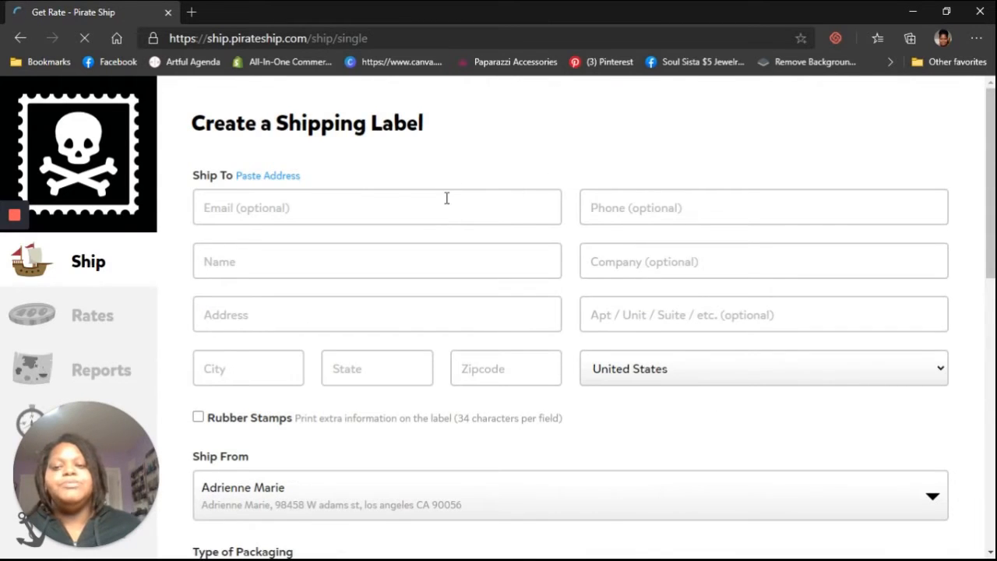
pyautogui.click(362, 255)
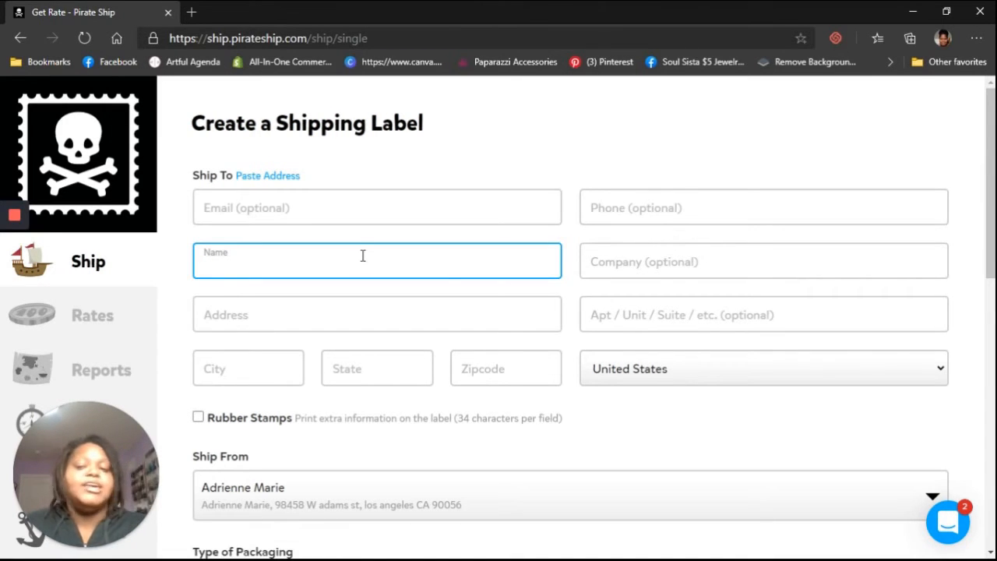
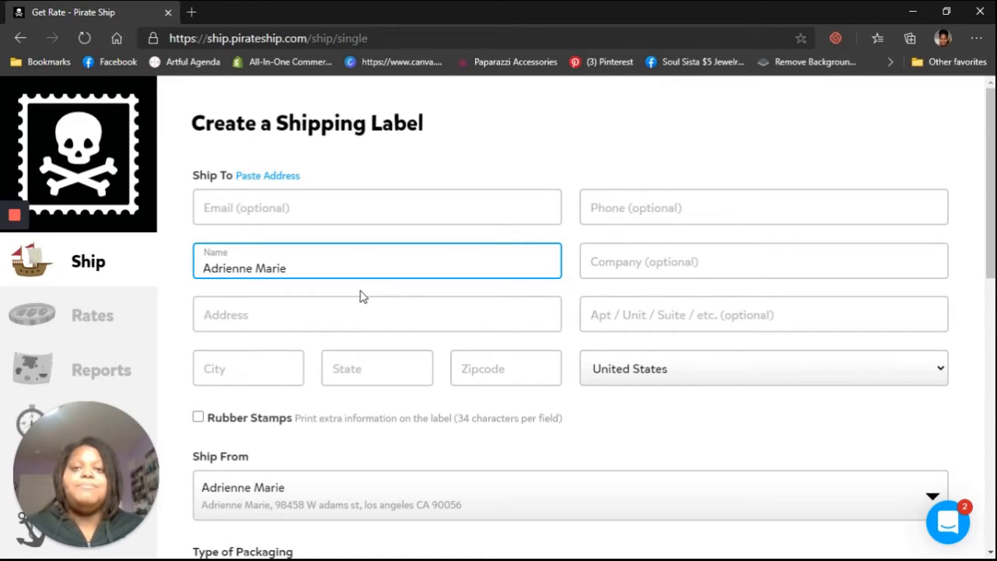
# Step: Enter the recipient's street address and pick the matching suggestion to fill in city, state and zip code
pyautogui.click(296, 310)
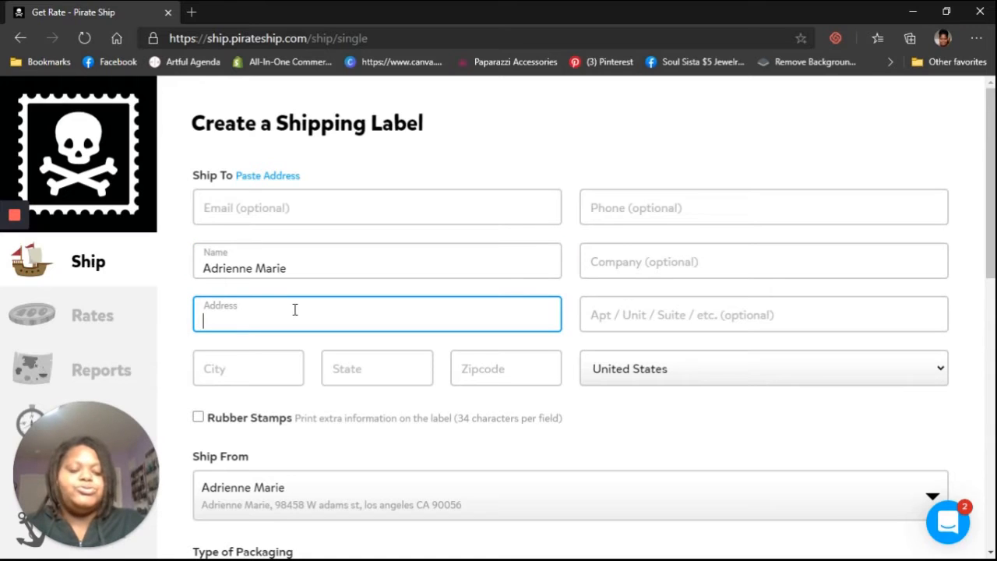
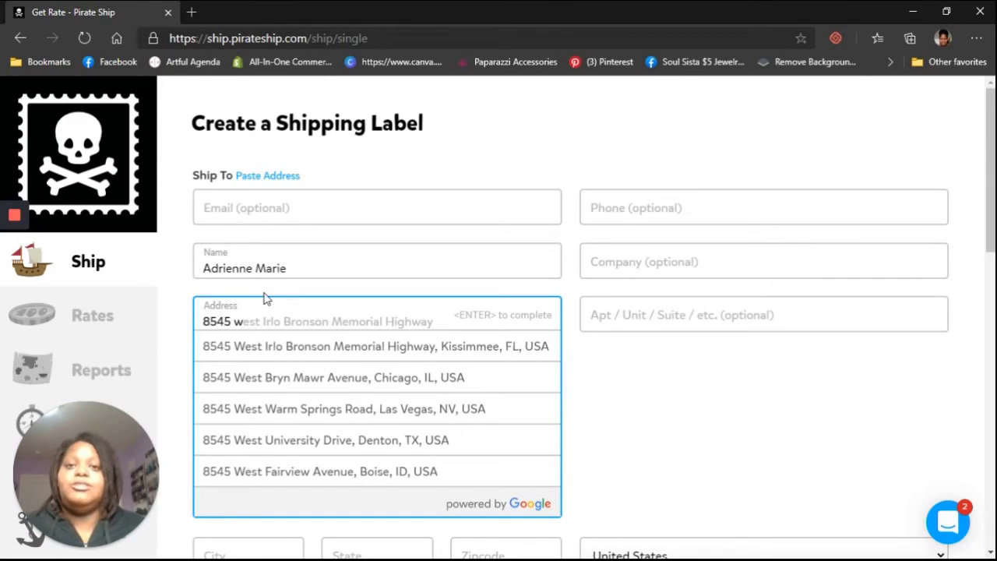
pyautogui.click(393, 419)
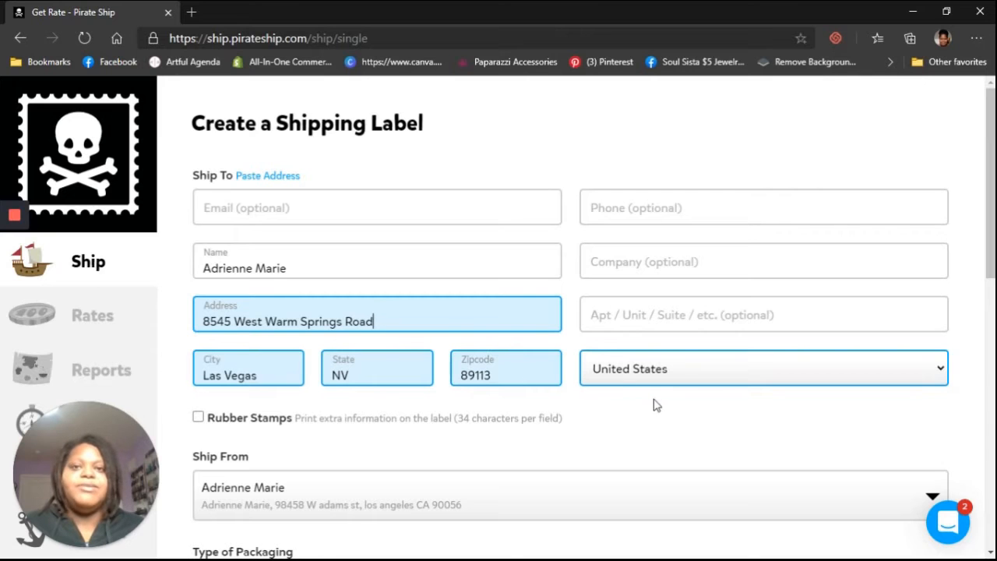
# Step: Open the Ship From address selector to review its options and close it without changing the saved address
pyautogui.scroll(-1, 654, 404)
pyautogui.scroll(-2, 654, 404)
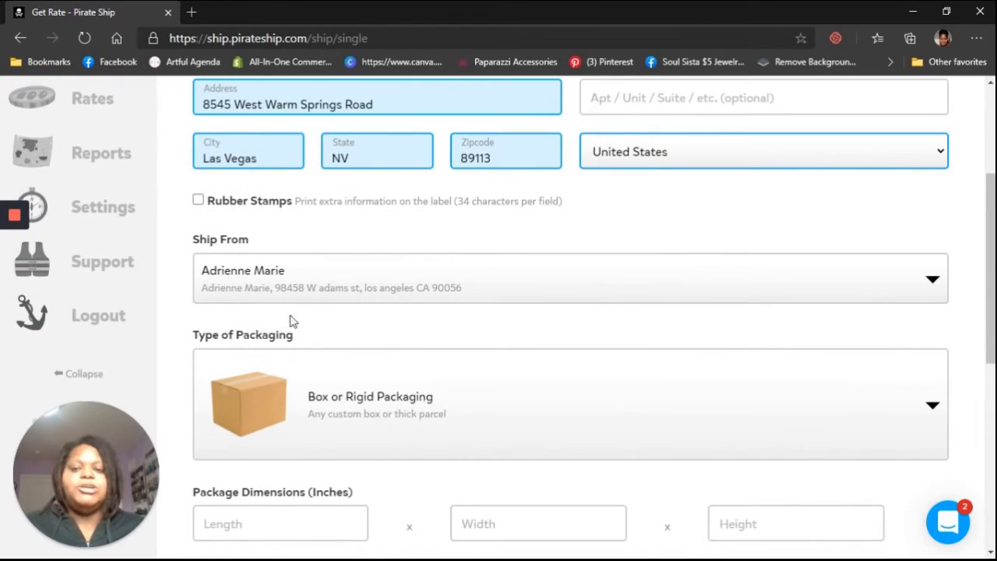
pyautogui.click(383, 296)
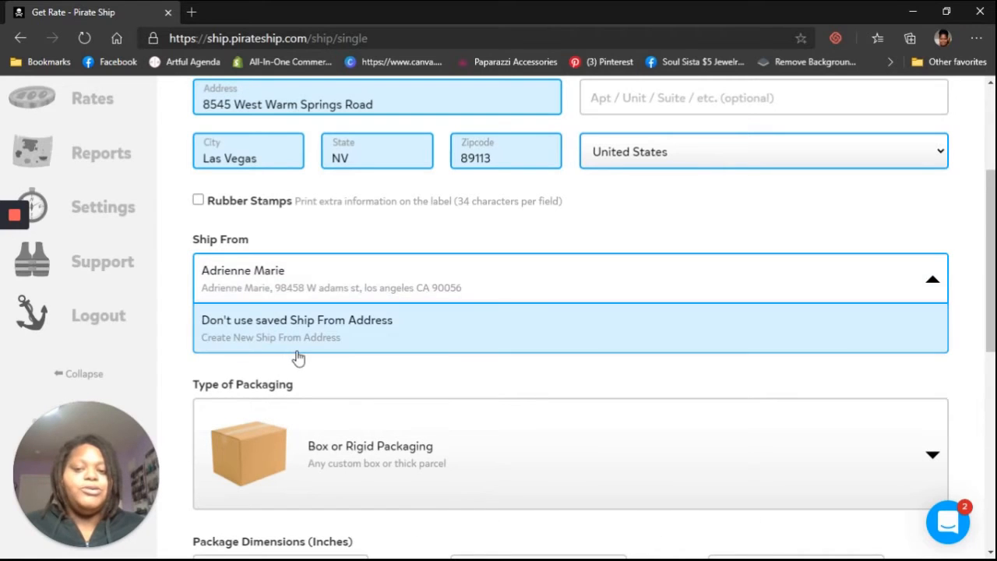
pyautogui.click(343, 237)
pyautogui.scroll(-1, 351, 238)
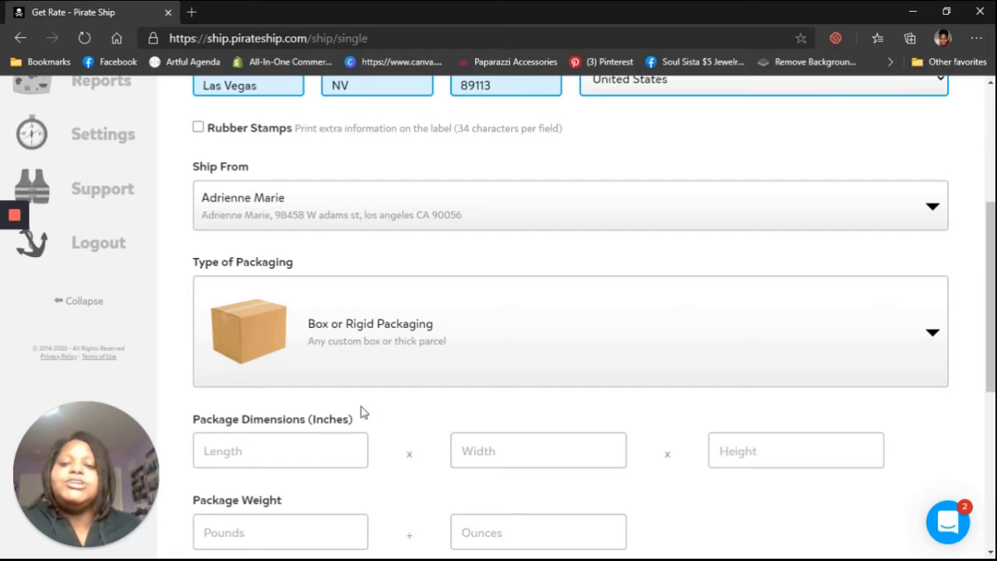
# Step: Browse the list of packaging types available for the label
pyautogui.click(920, 346)
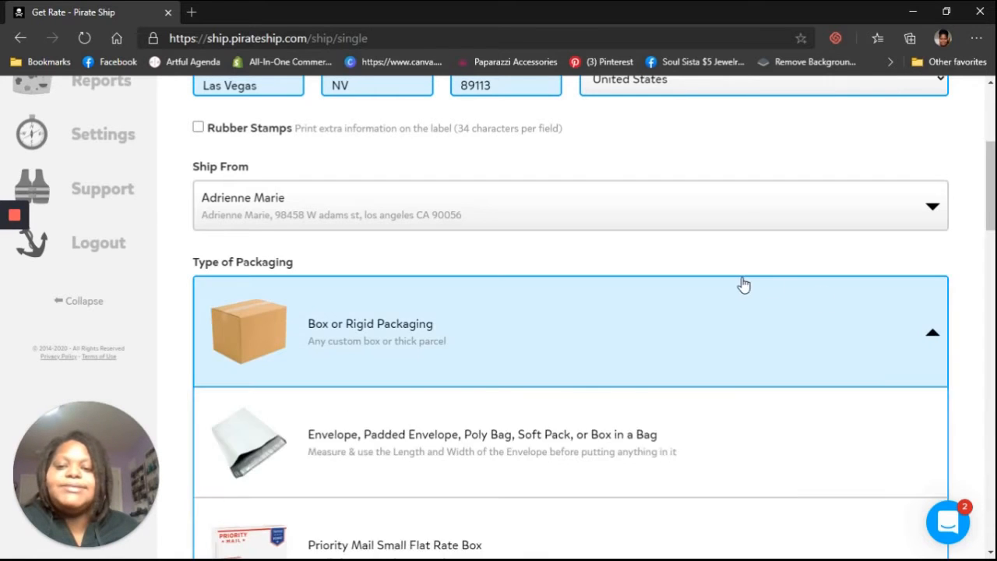
pyautogui.scroll(-2, 716, 274)
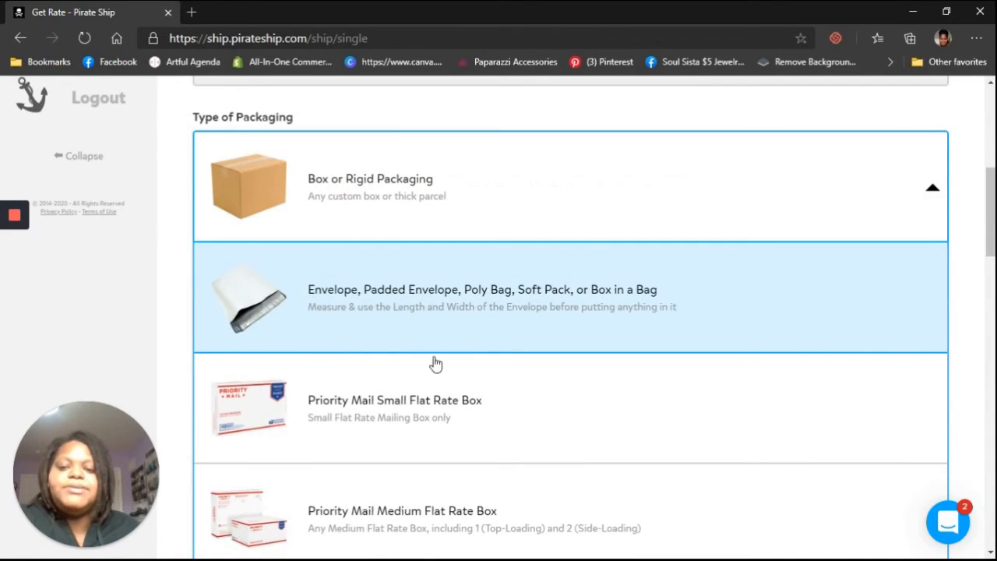
pyautogui.scroll(-18, 432, 363)
pyautogui.scroll(-2, 438, 226)
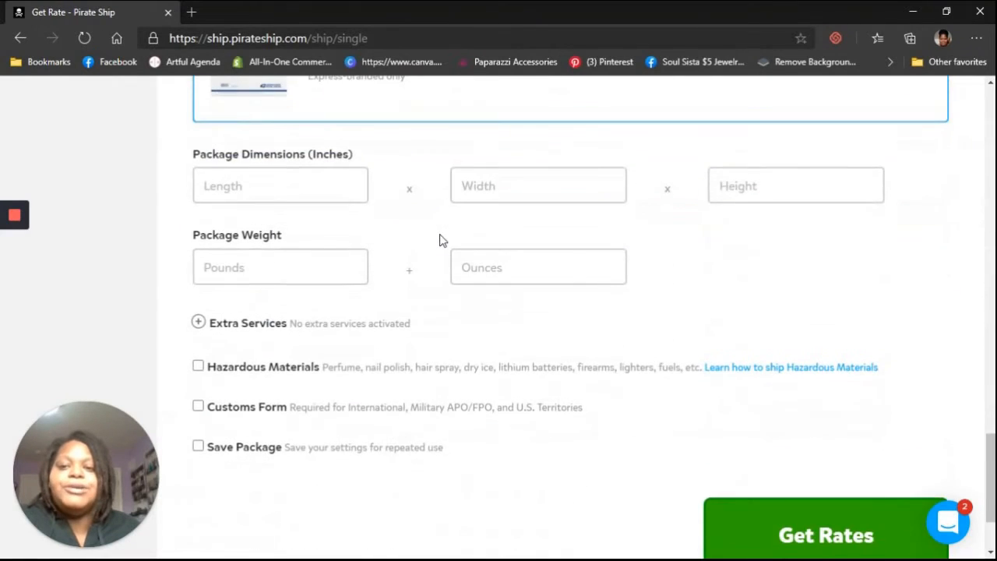
pyautogui.scroll(4, 439, 238)
pyautogui.scroll(15, 514, 329)
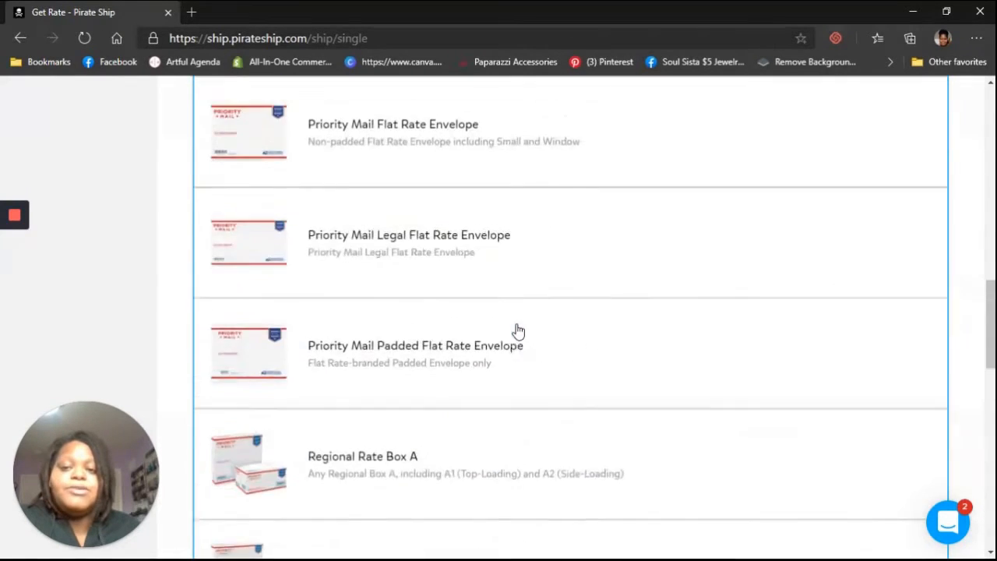
pyautogui.click(498, 302)
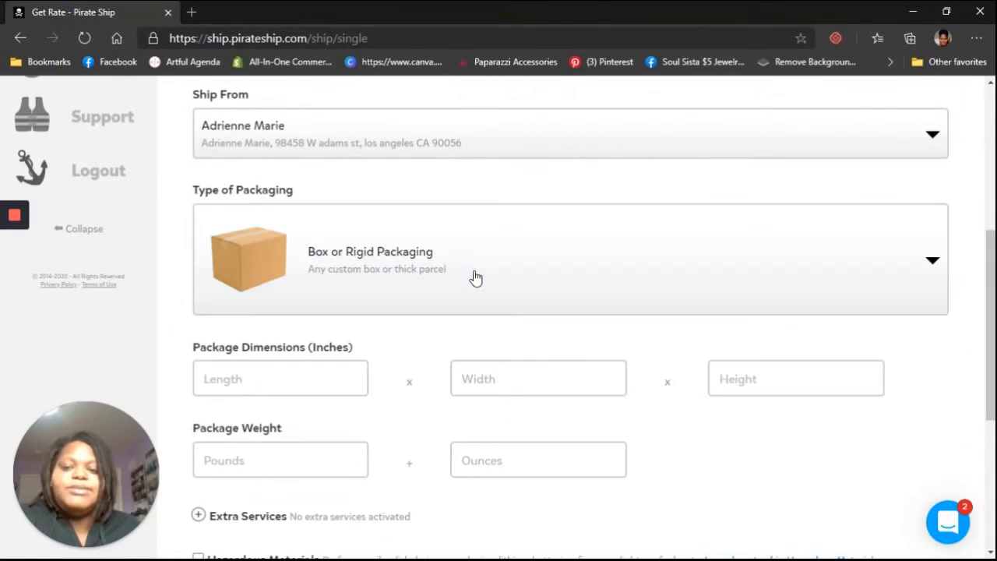
pyautogui.scroll(-1, 483, 280)
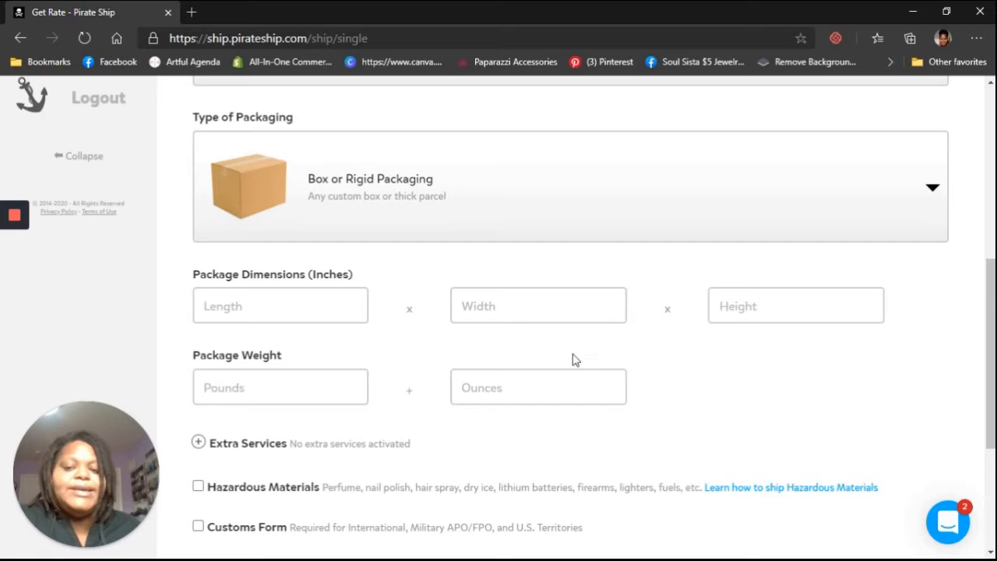
pyautogui.scroll(5, 430, 390)
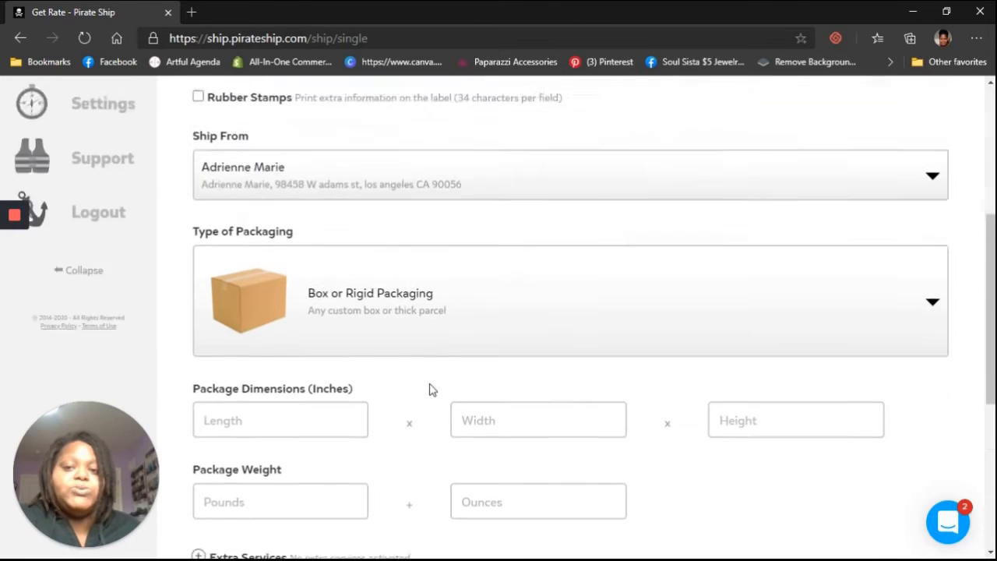
# Step: Set the packaging type to Envelope, Padded Envelope, Poly Bag, Soft Pack, or Box in a Bag
pyautogui.click(561, 397)
pyautogui.scroll(-3, 400, 456)
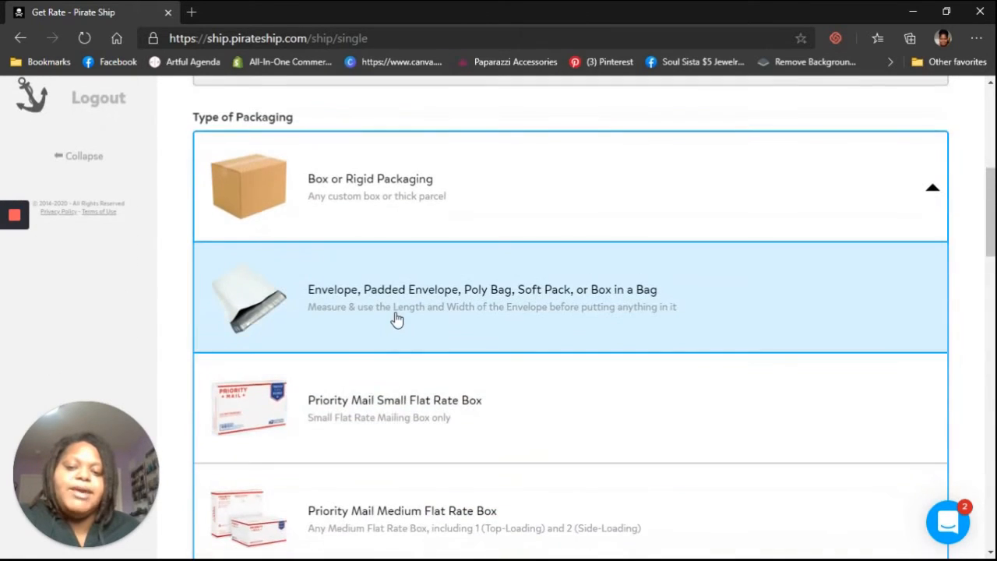
pyautogui.click(396, 319)
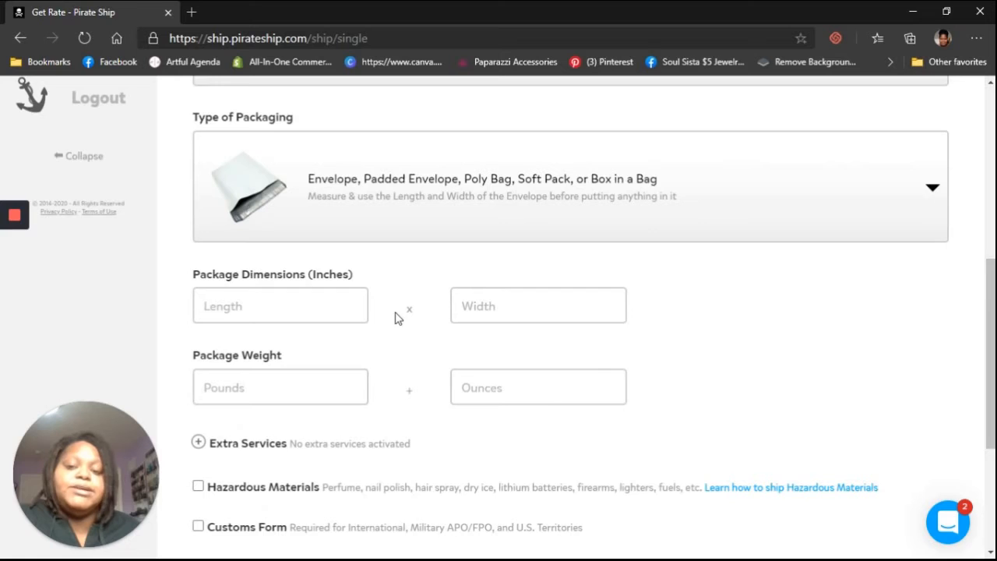
# Step: Set the package dimensions to 4 inches long by 6 inches wide
pyautogui.click(318, 312)
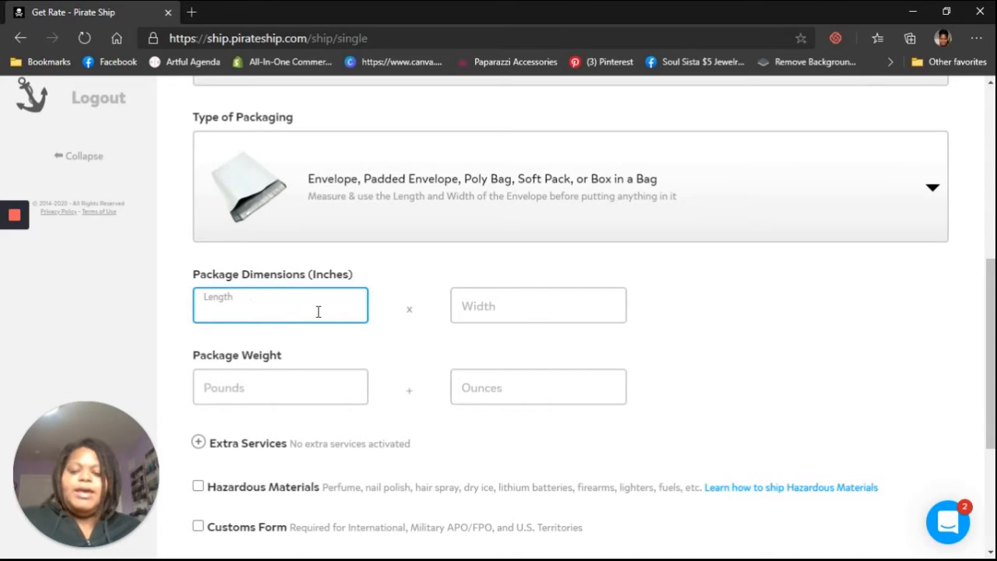
pyautogui.write('6')
pyautogui.press('BackSpace')
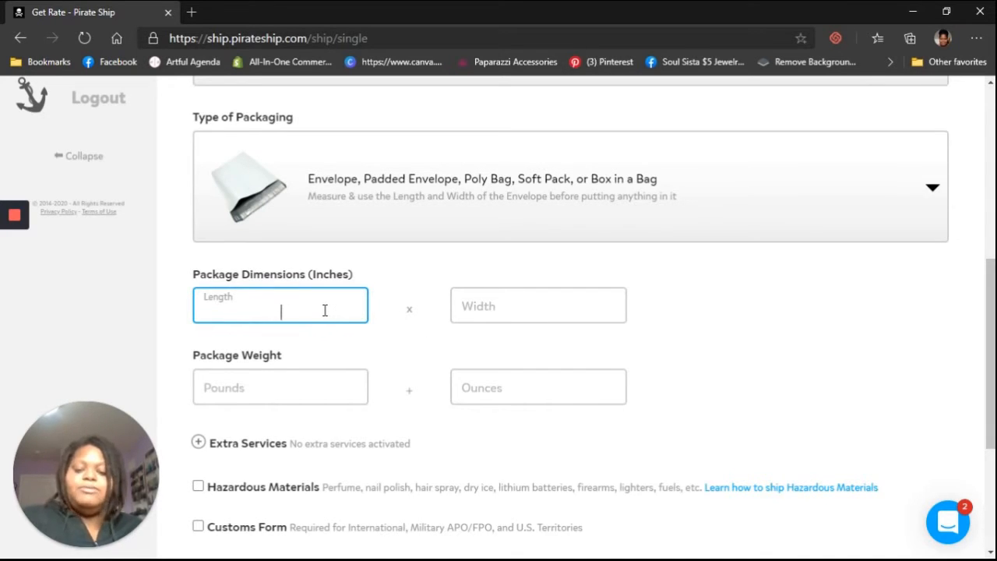
pyautogui.write('4')
pyautogui.click(535, 300)
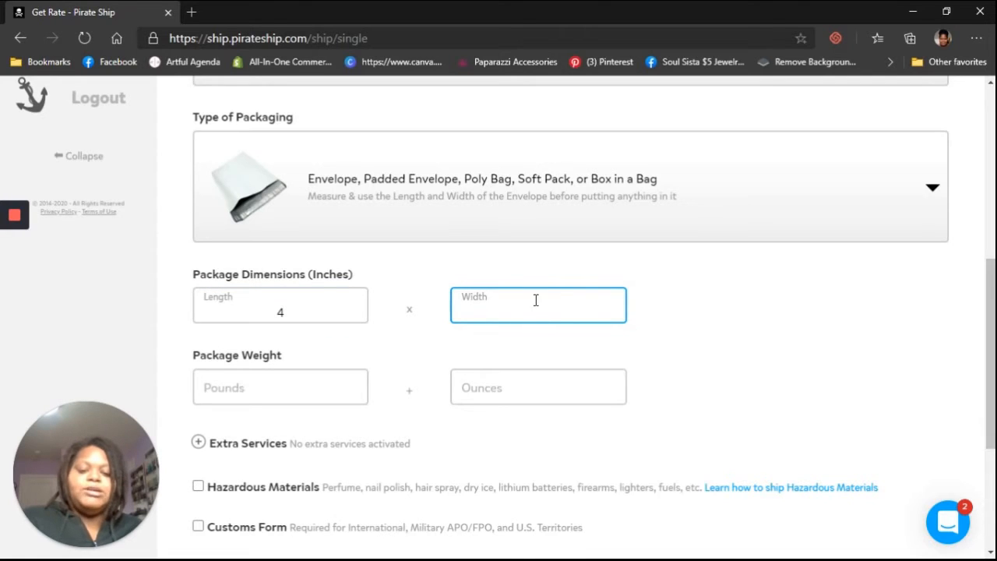
pyautogui.write('6')
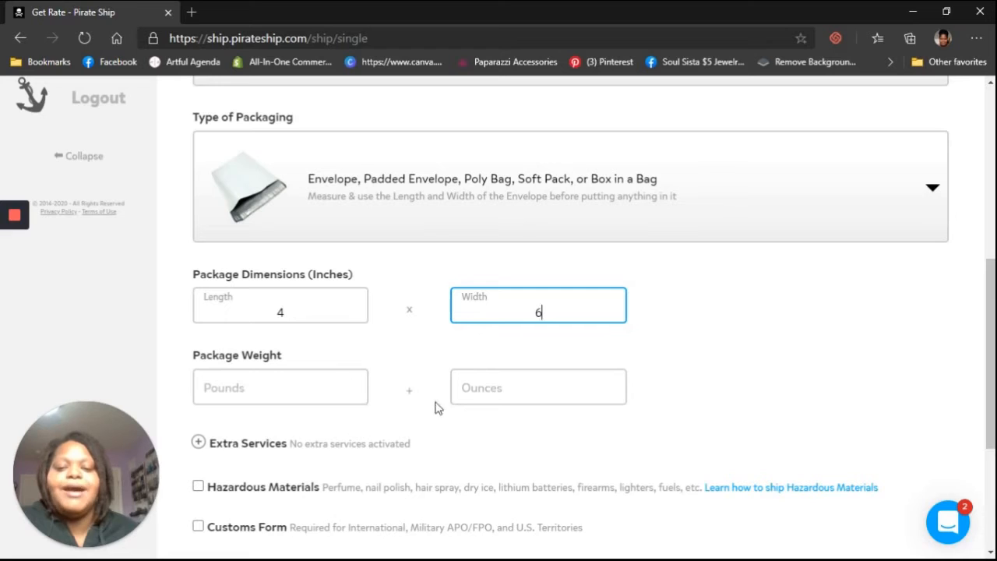
# Step: Set the package weight to 4 ounces
pyautogui.click(499, 394)
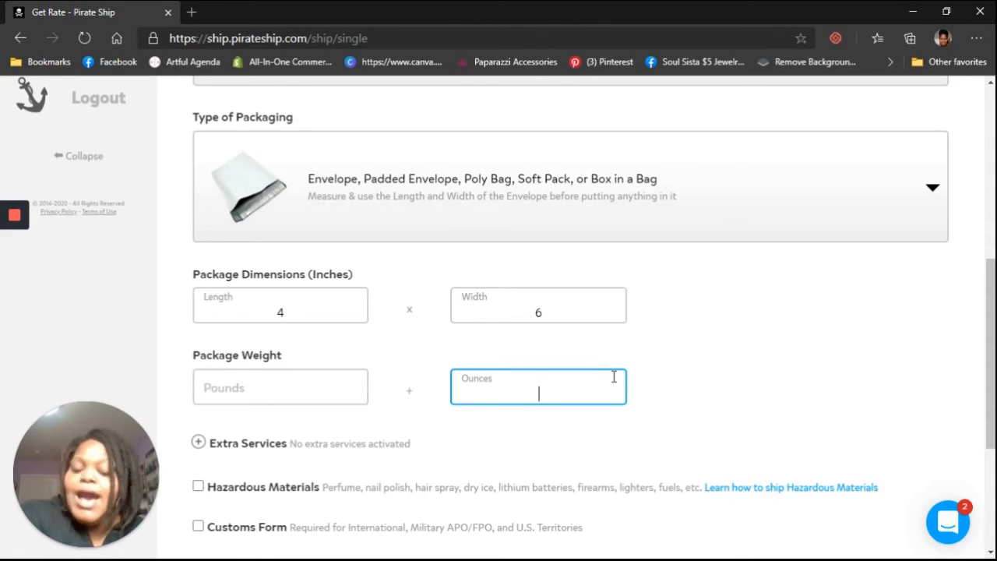
pyautogui.write('4')
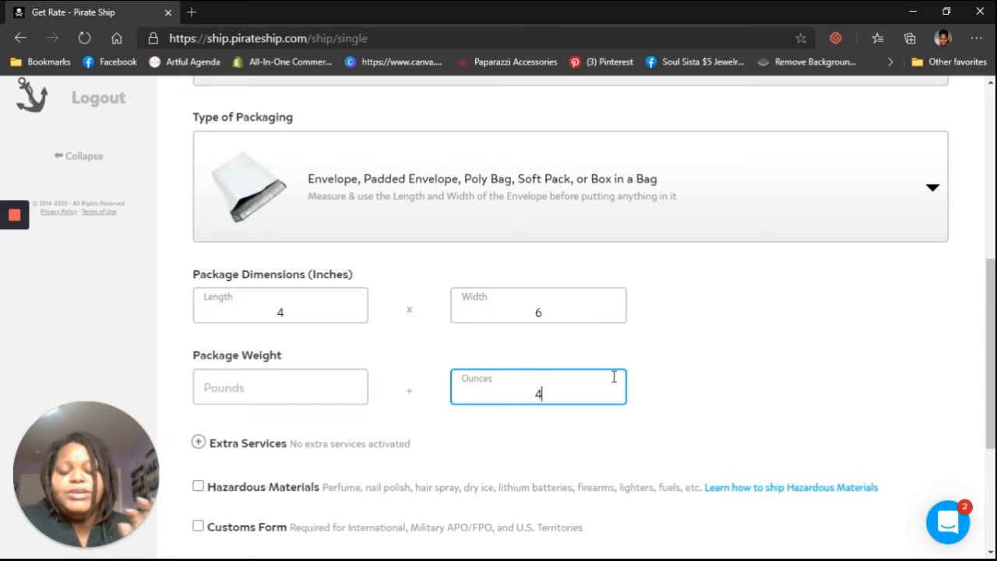
pyautogui.scroll(-2, 614, 377)
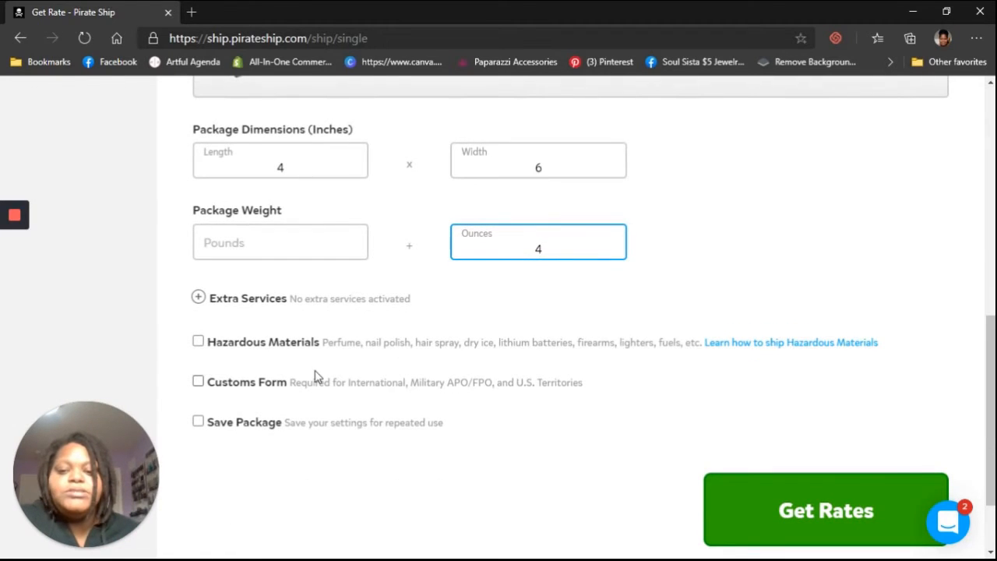
# Step: Examine the Extra Services options and the Customs Form fields, leaving both unset
pyautogui.click(199, 297)
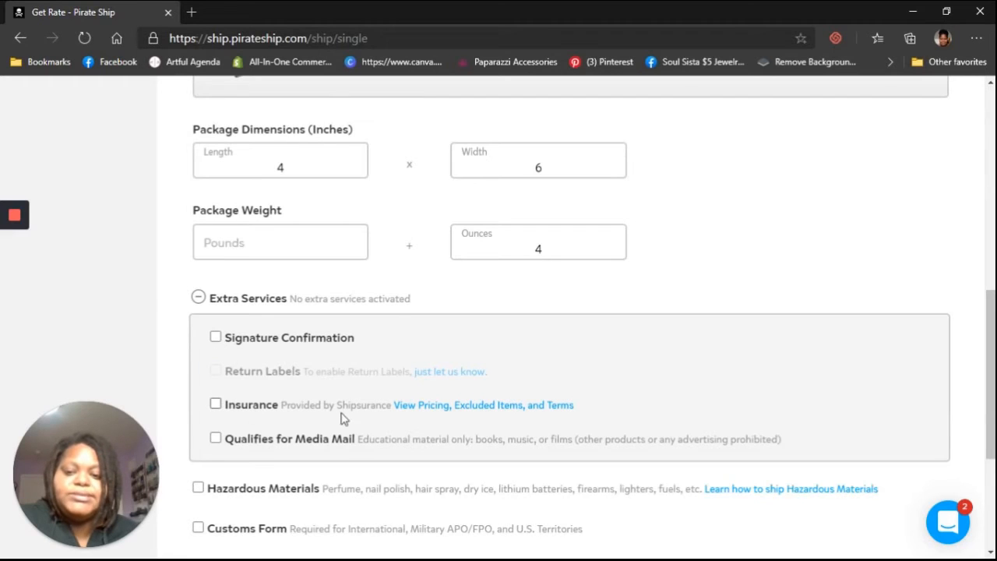
pyautogui.click(200, 296)
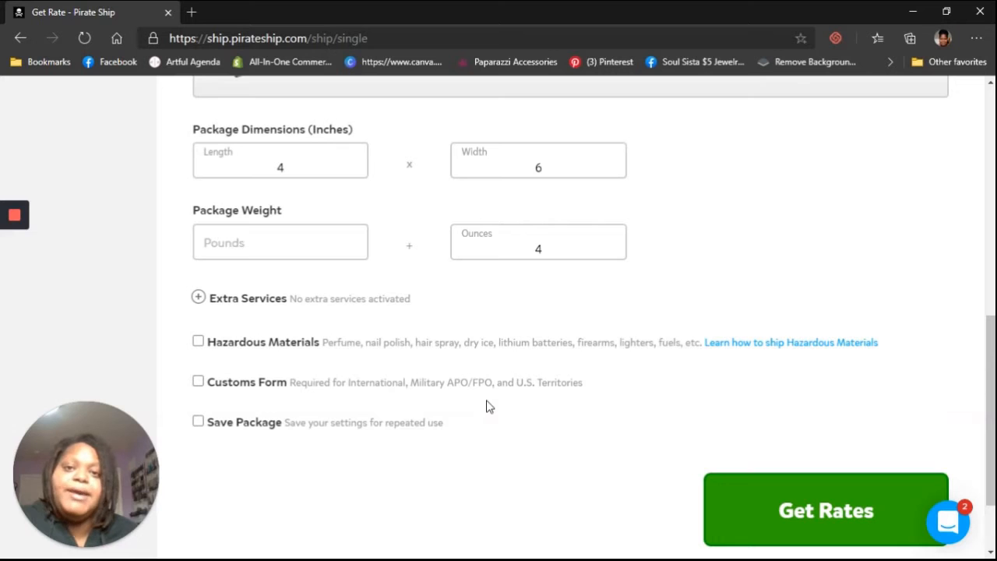
pyautogui.click(200, 382)
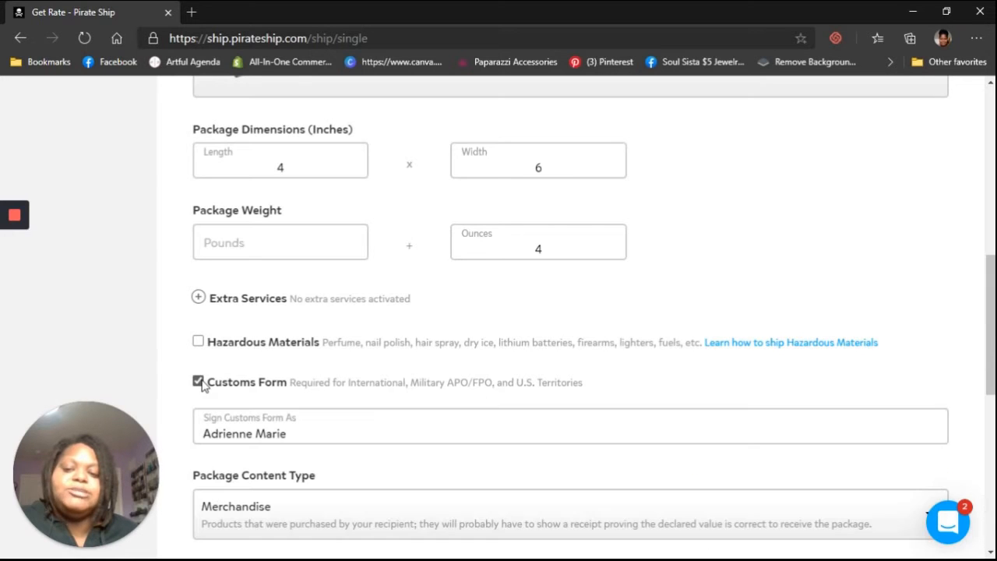
pyautogui.scroll(-2, 414, 385)
pyautogui.scroll(-5, 467, 249)
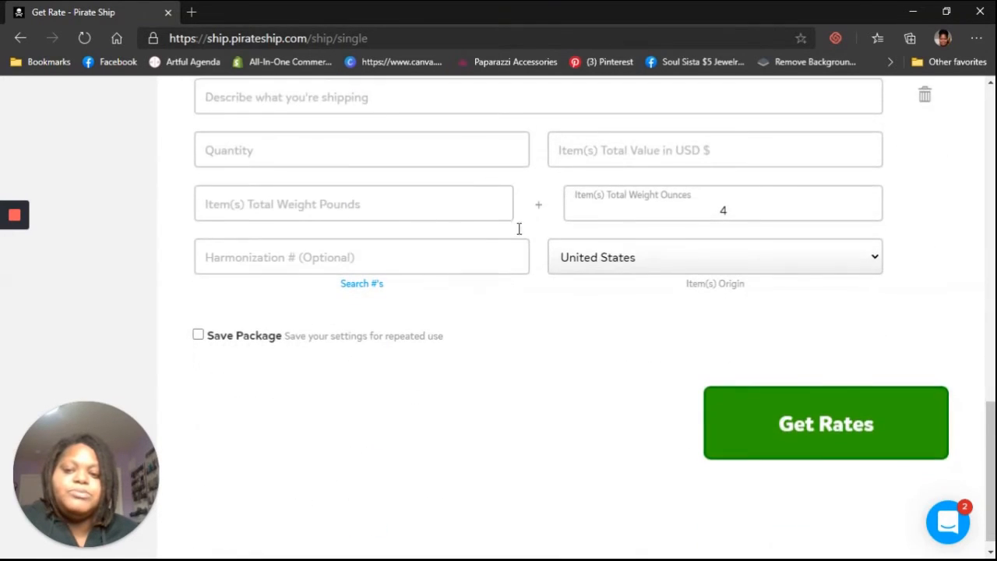
pyautogui.scroll(2, 600, 234)
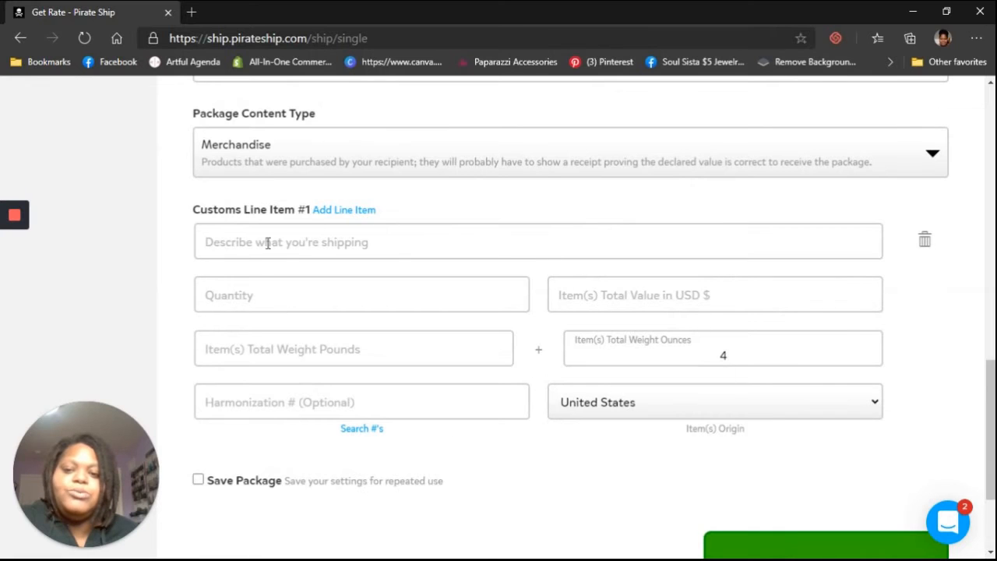
pyautogui.scroll(5, 393, 389)
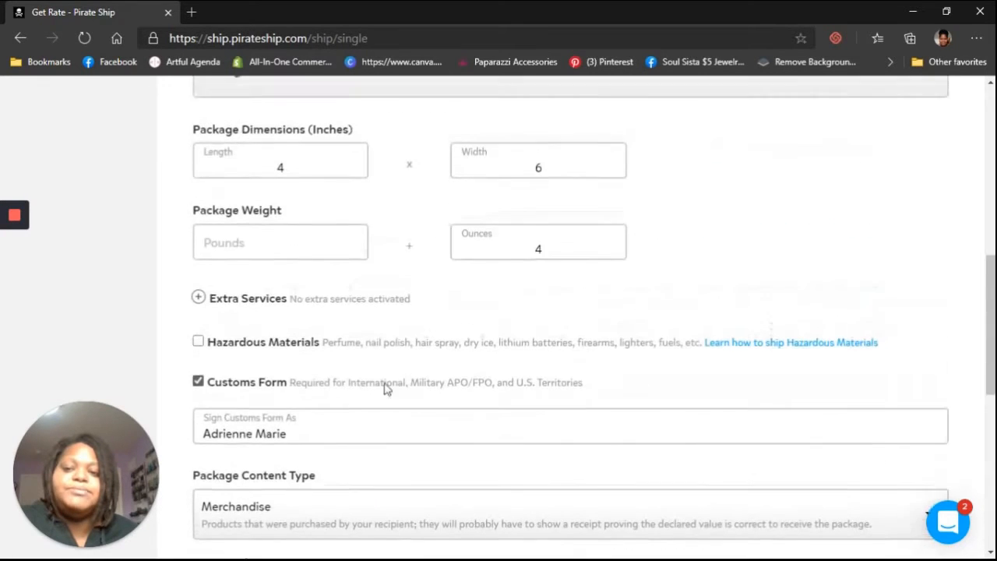
pyautogui.scroll(-4, 311, 363)
pyautogui.scroll(2, 187, 253)
pyautogui.click(197, 233)
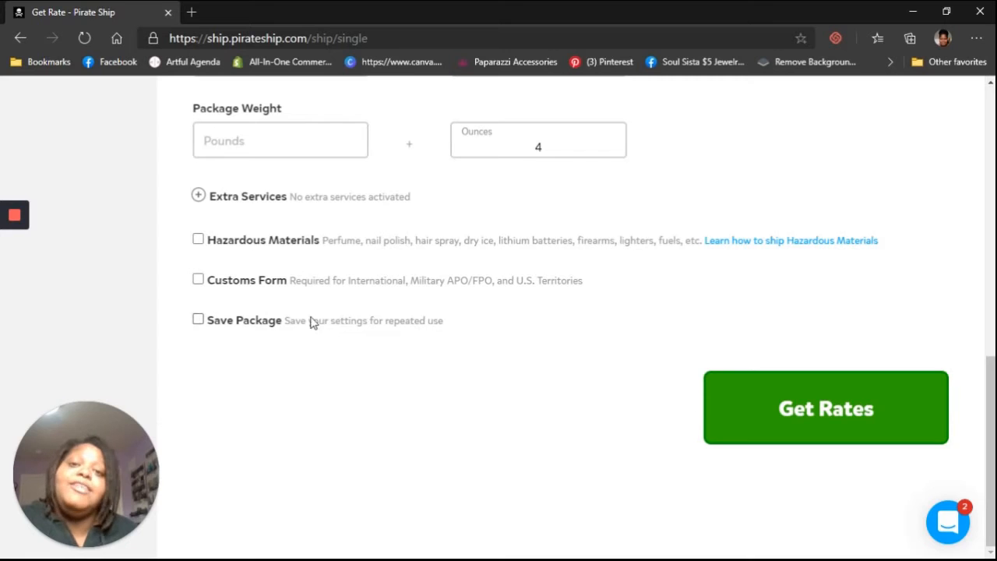
# Step: Get shipping rates for the package
pyautogui.scroll(2, 434, 379)
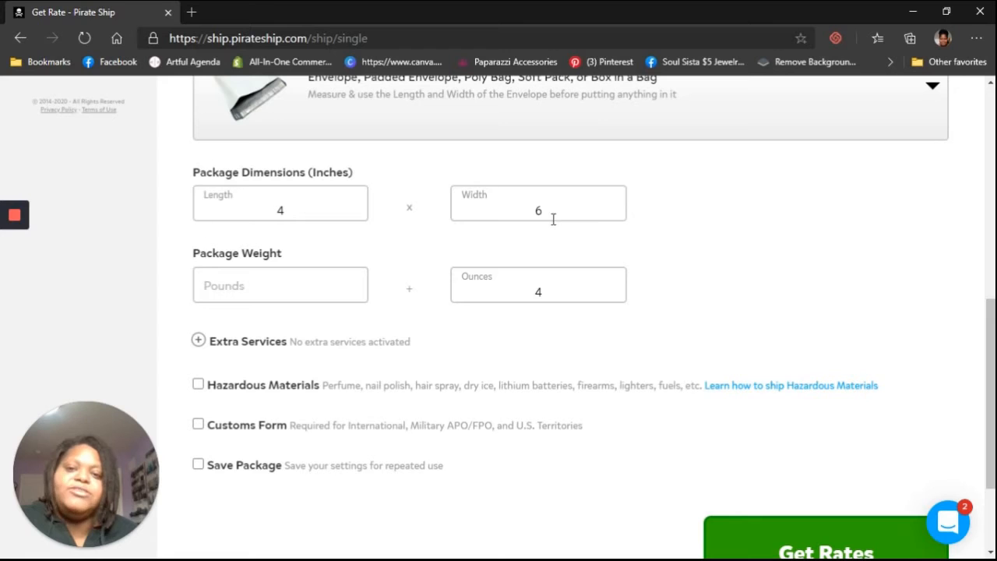
pyautogui.scroll(-2, 652, 298)
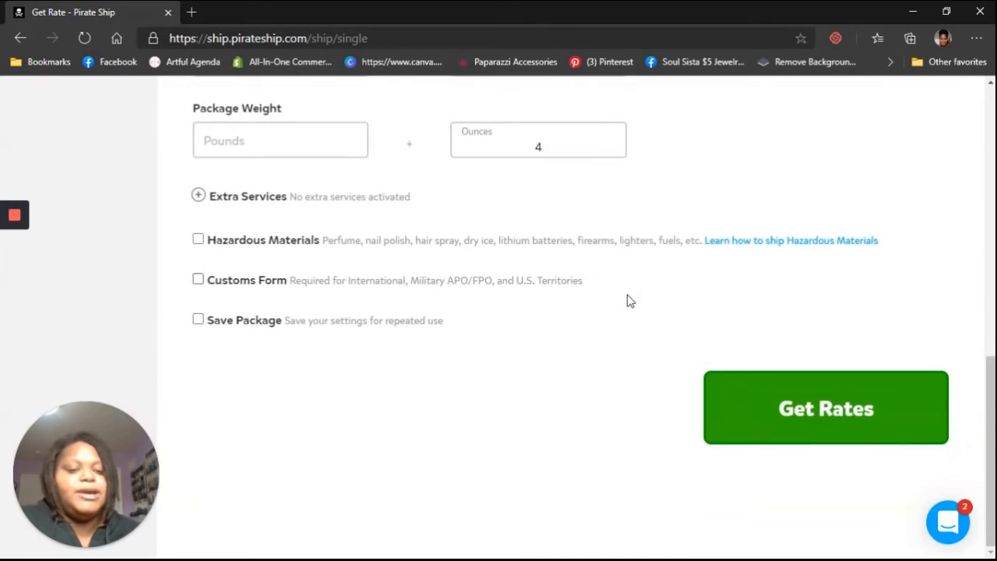
pyautogui.click(858, 439)
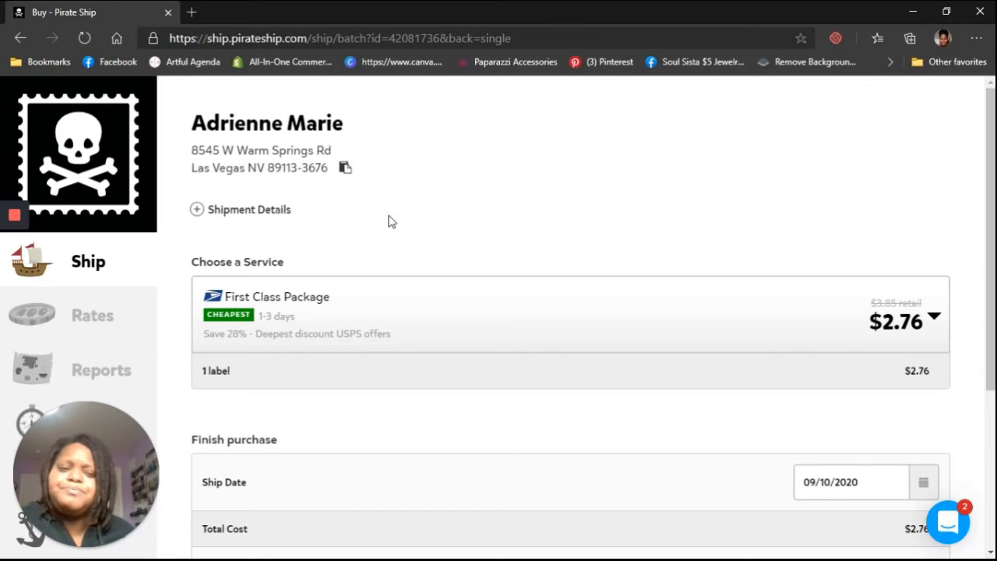
# Step: Open the ship date calendar and close it without changing the date
pyautogui.scroll(-2, 559, 283)
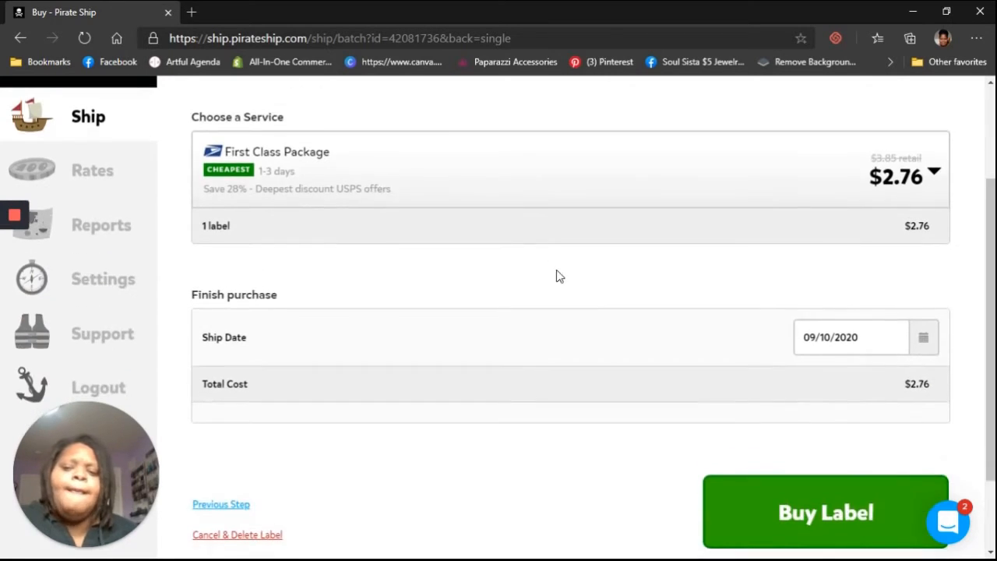
pyautogui.click(925, 336)
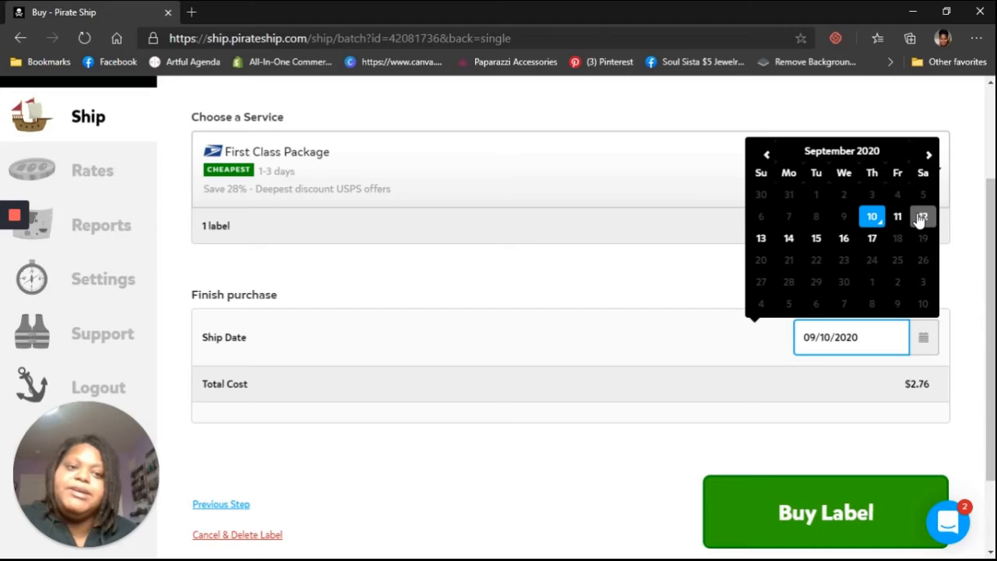
pyautogui.click(588, 305)
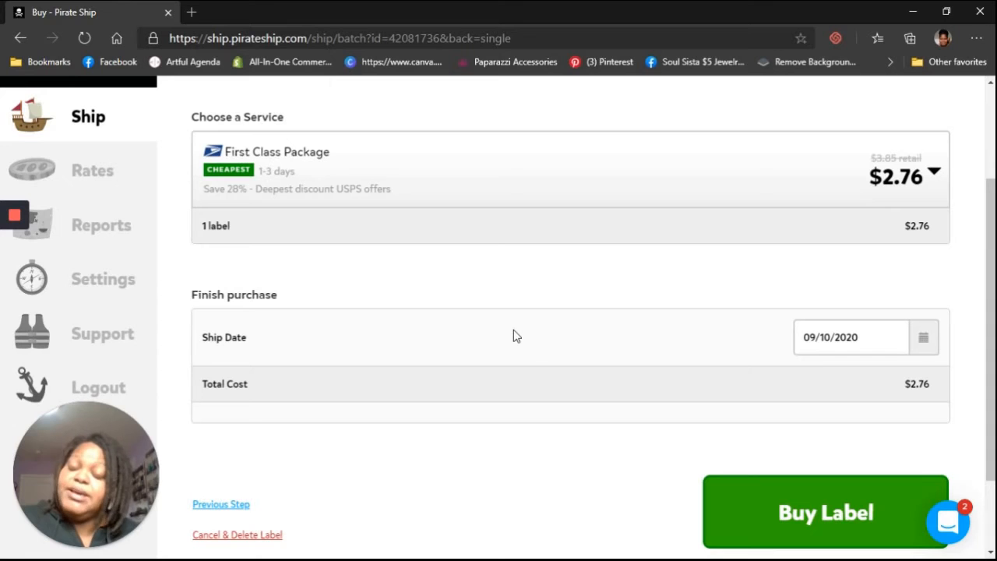
# Step: Open the card payment dialog for buying the label and browse the default extra-credit amount options, keeping No Default
pyautogui.scroll(-1, 831, 361)
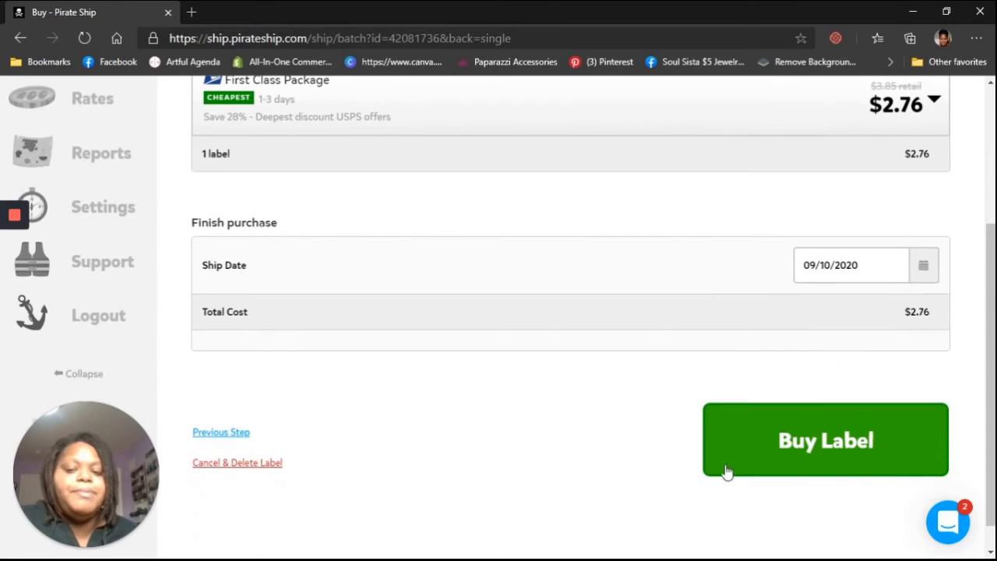
pyautogui.click(788, 443)
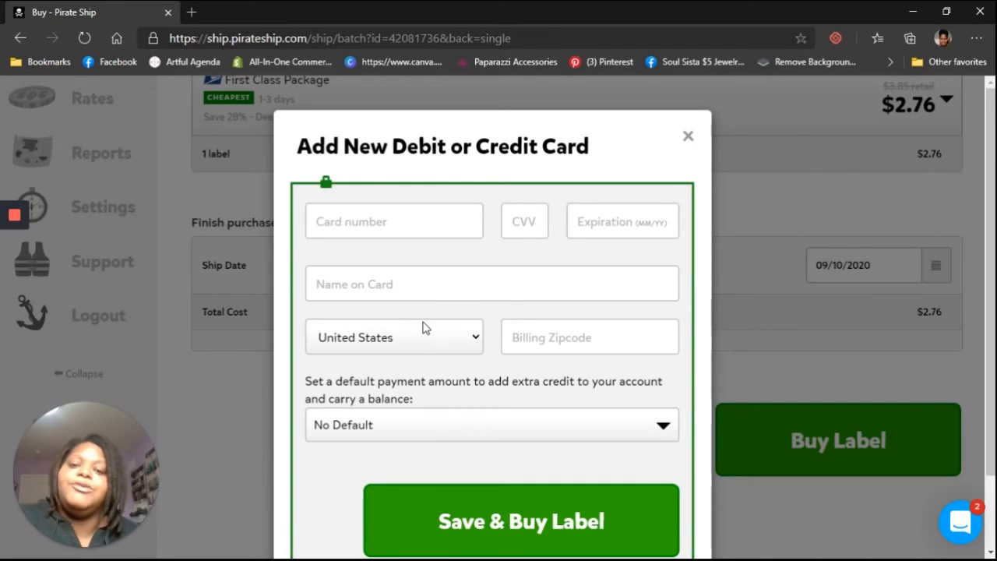
pyautogui.scroll(-1, 436, 319)
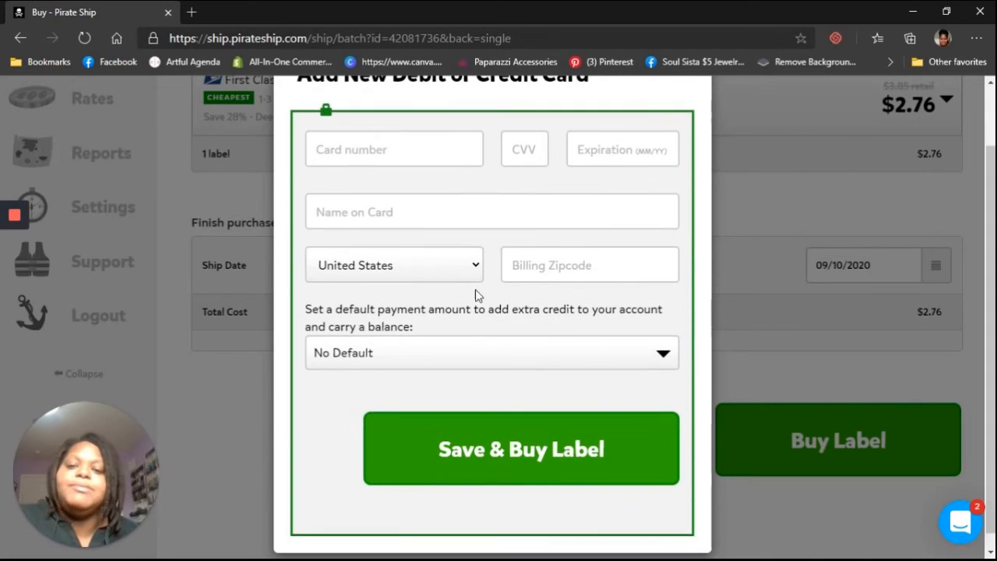
pyautogui.click(500, 359)
pyautogui.scroll(-1, 500, 359)
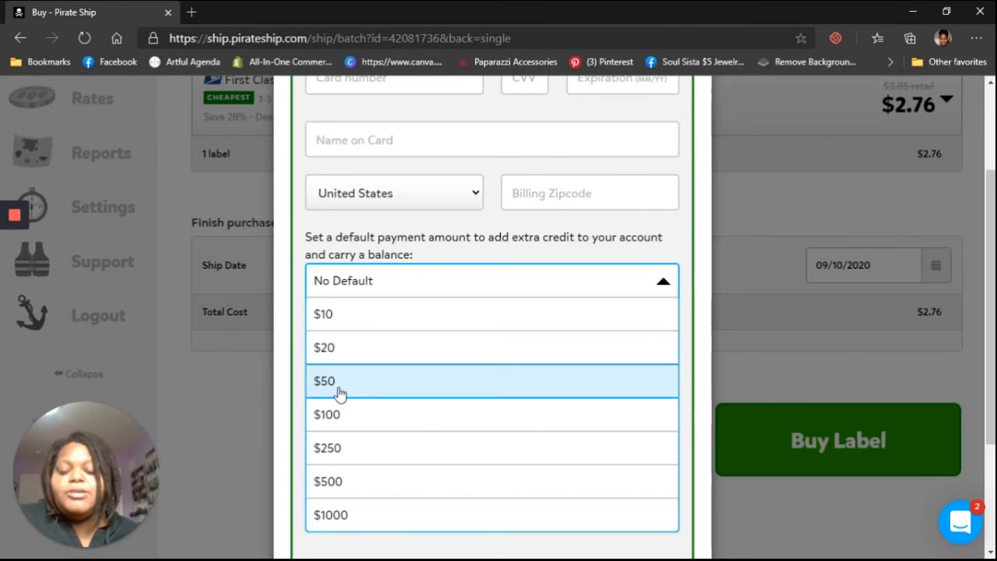
pyautogui.click(371, 385)
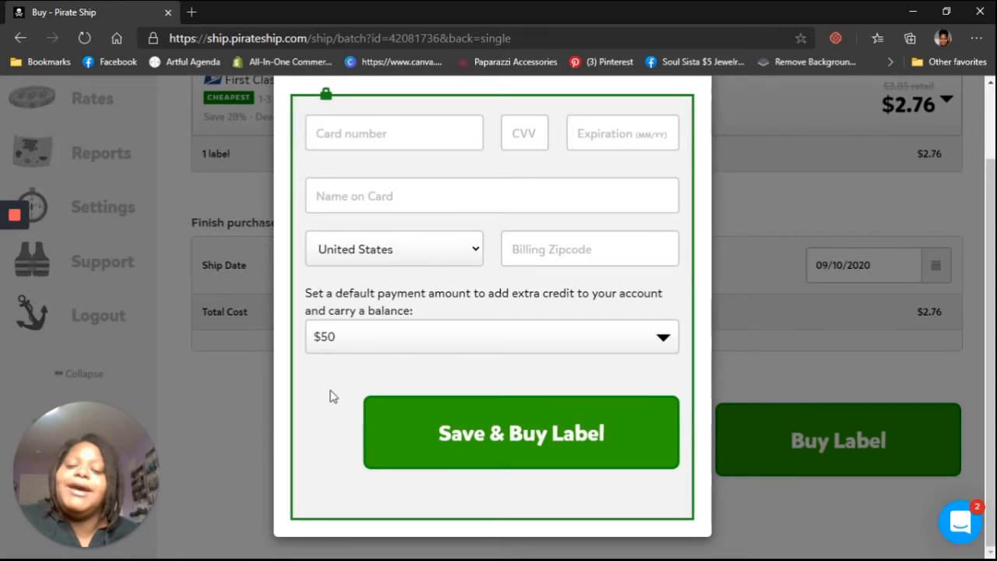
pyautogui.click(347, 352)
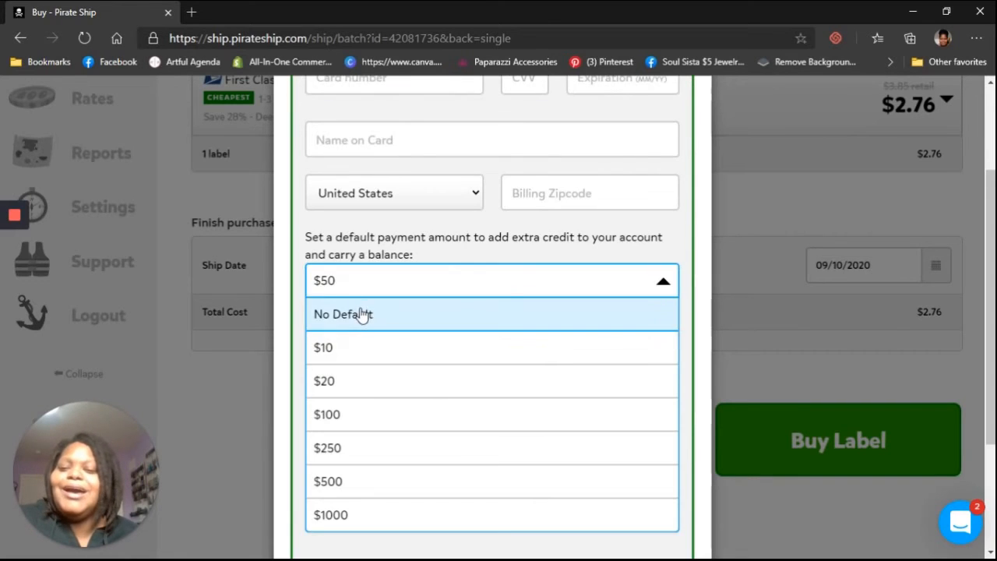
pyautogui.click(360, 314)
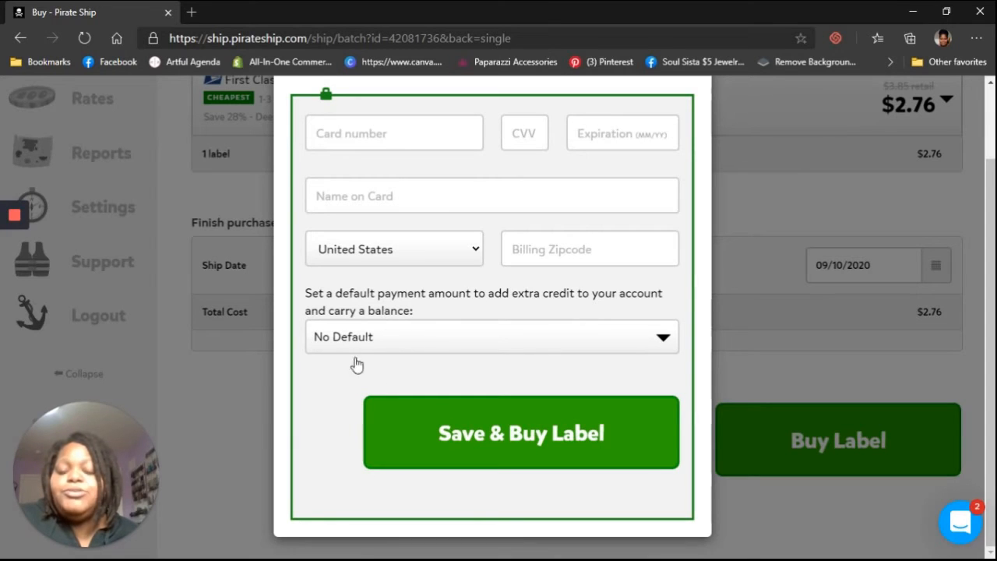
# Step: Try to save and buy the label with the card fields empty, then close the card dialog
pyautogui.scroll(2, 545, 428)
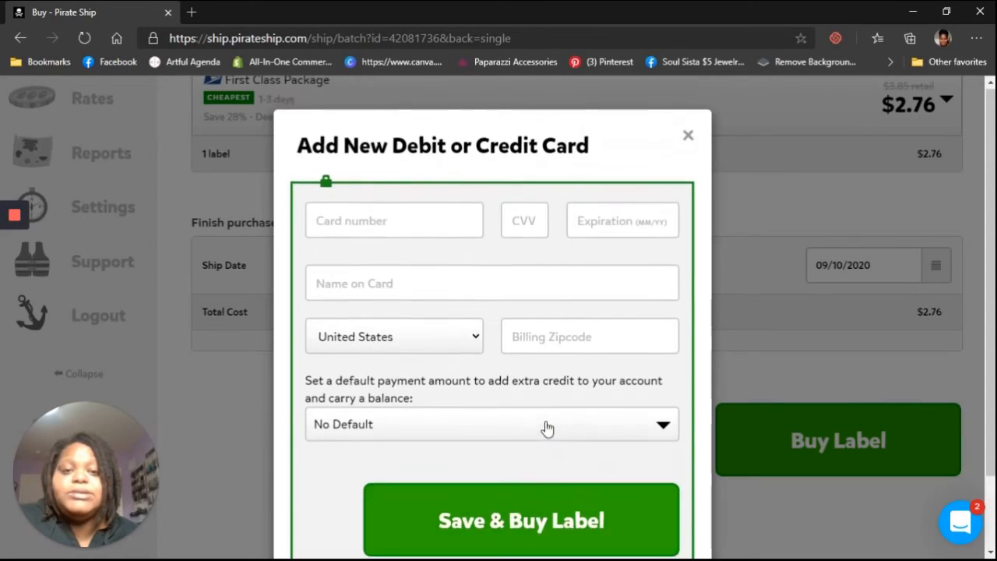
pyautogui.scroll(-2, 527, 452)
pyautogui.click(528, 451)
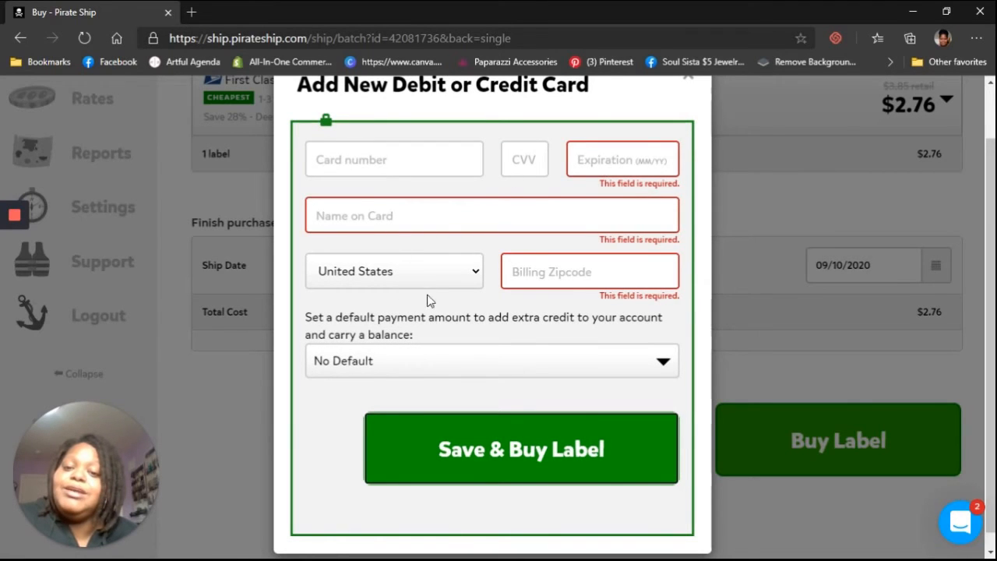
pyautogui.scroll(1, 697, 156)
pyautogui.click(691, 141)
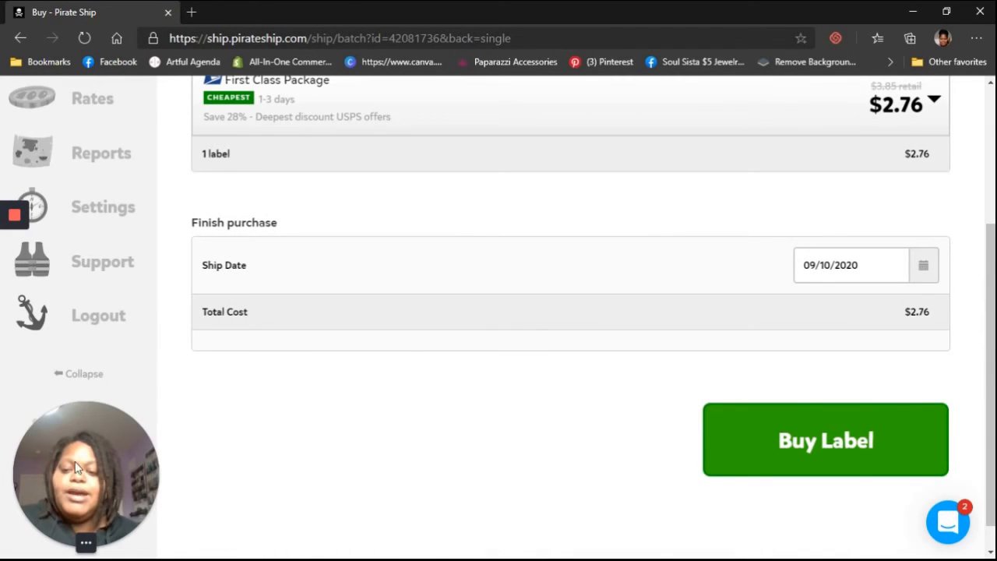
pyautogui.moveTo(87, 550)
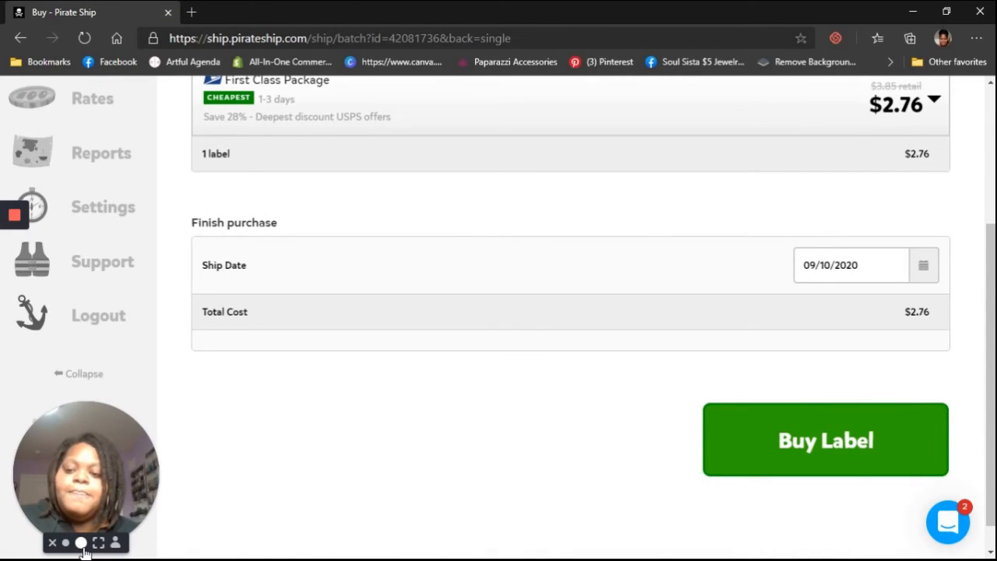
pyautogui.click(82, 544)
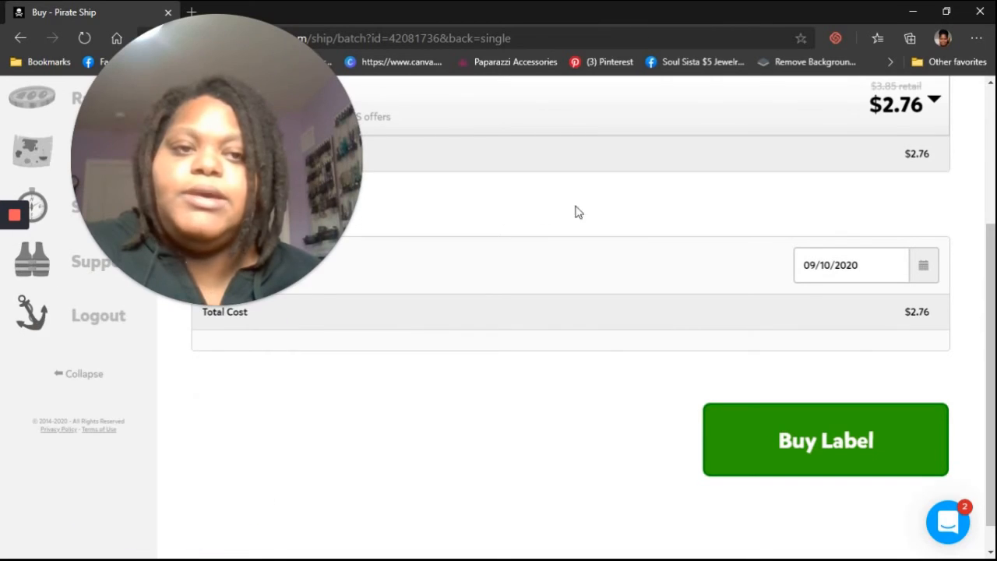
# Step: Log out of the account and log back in with the saved credentials
pyautogui.scroll(3, 644, 198)
pyautogui.scroll(-2, 441, 284)
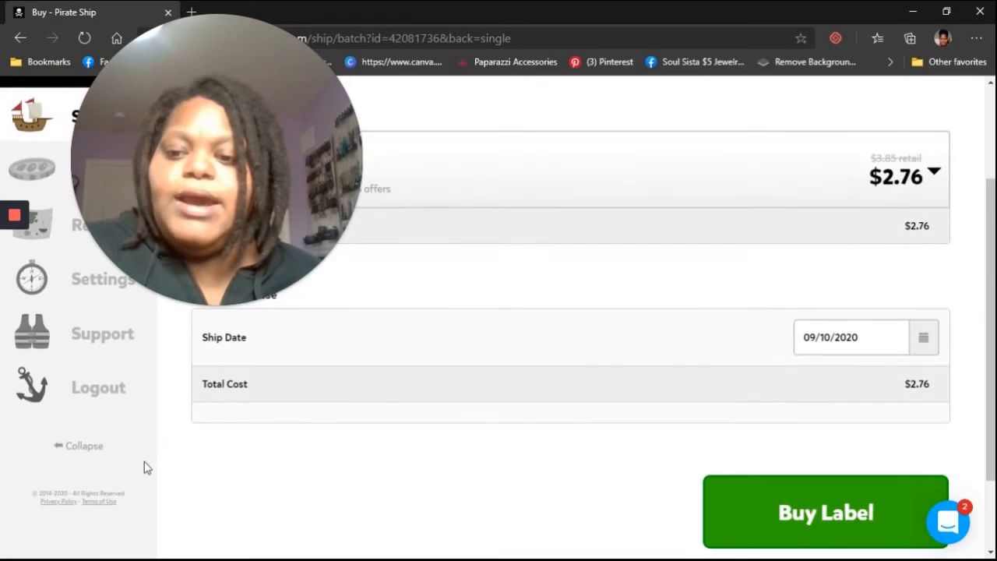
pyautogui.click(111, 402)
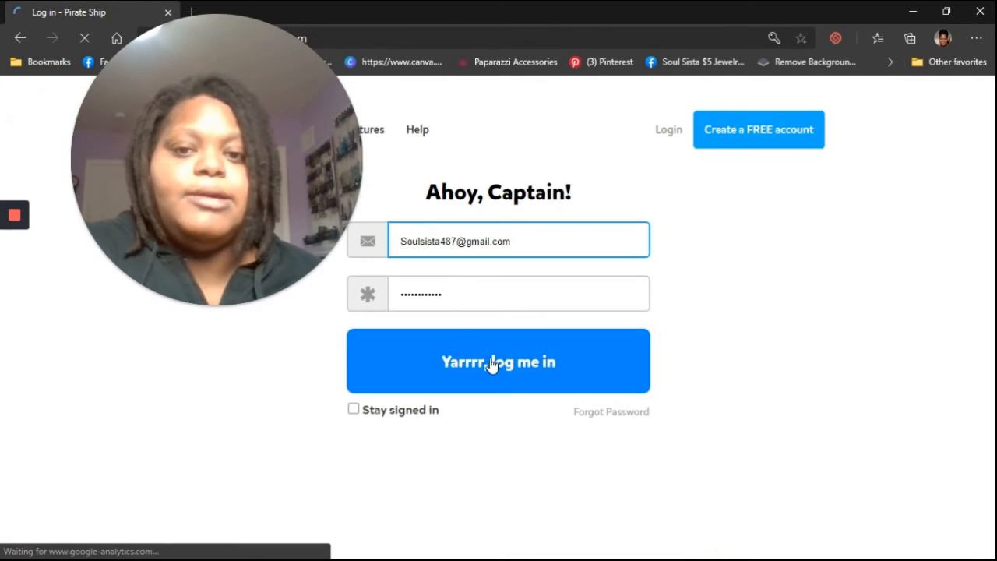
pyautogui.click(412, 377)
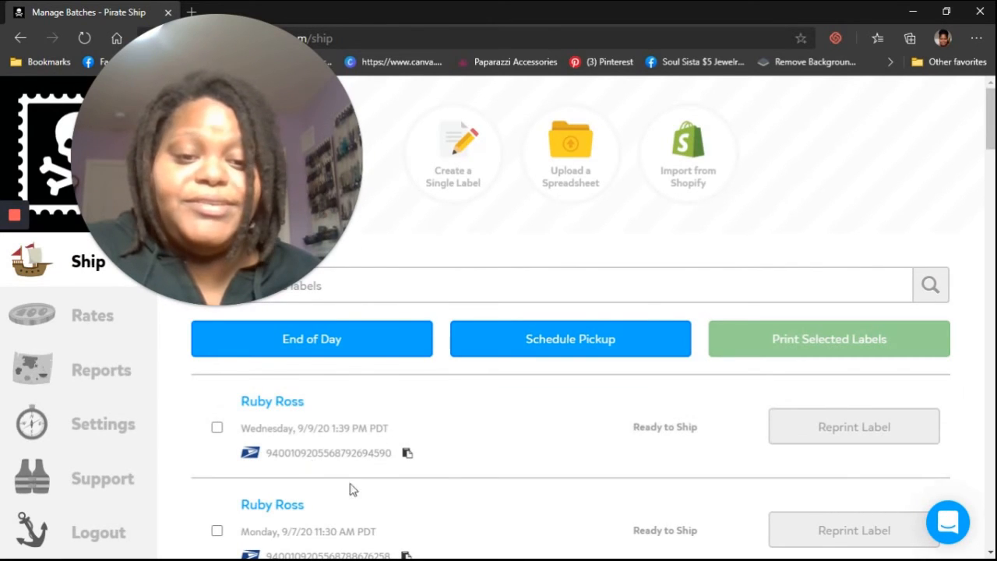
# Step: Open a previous shipment from the shipment list and reprint its label to preview it
pyautogui.click(288, 405)
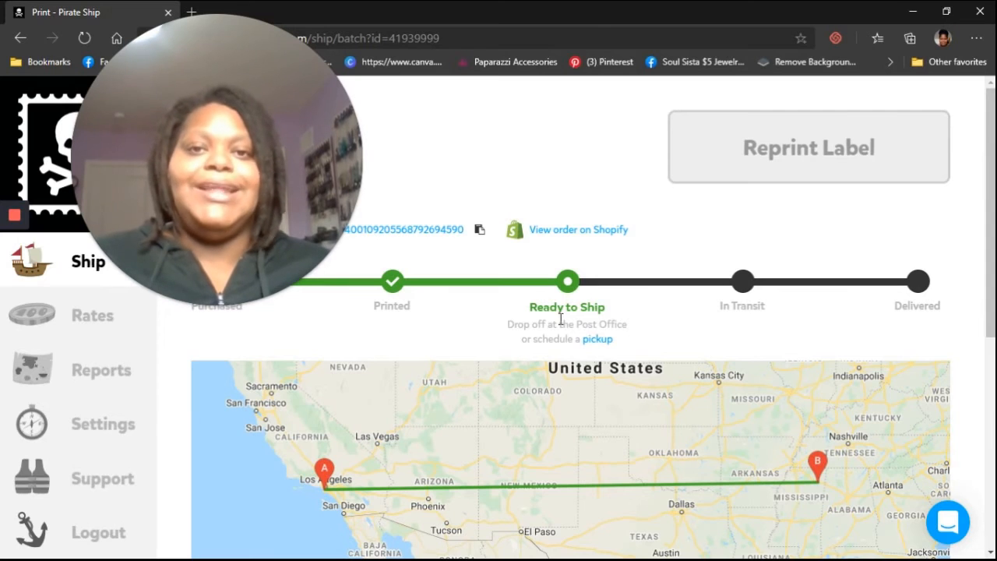
pyautogui.click(808, 153)
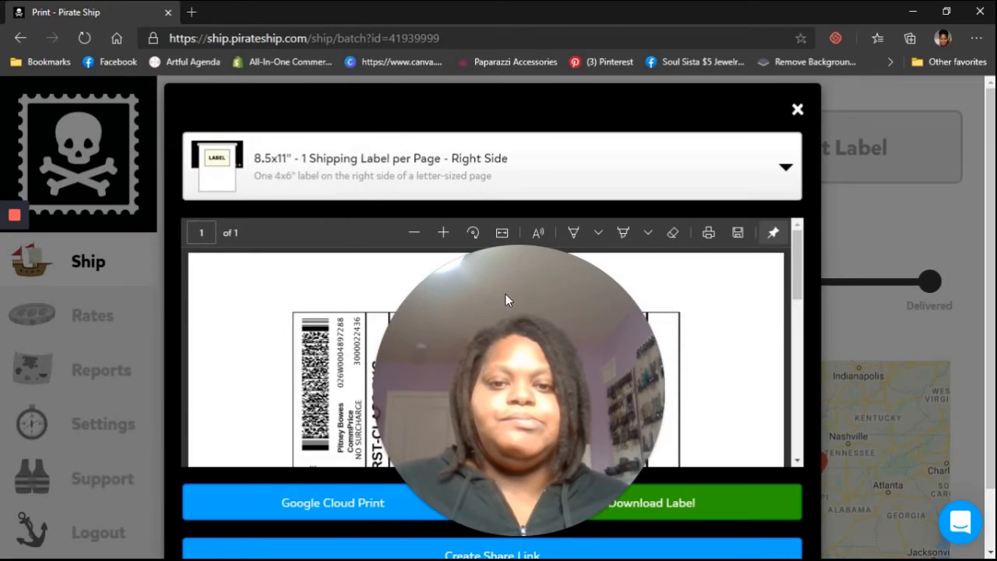
pyautogui.scroll(-1, 690, 289)
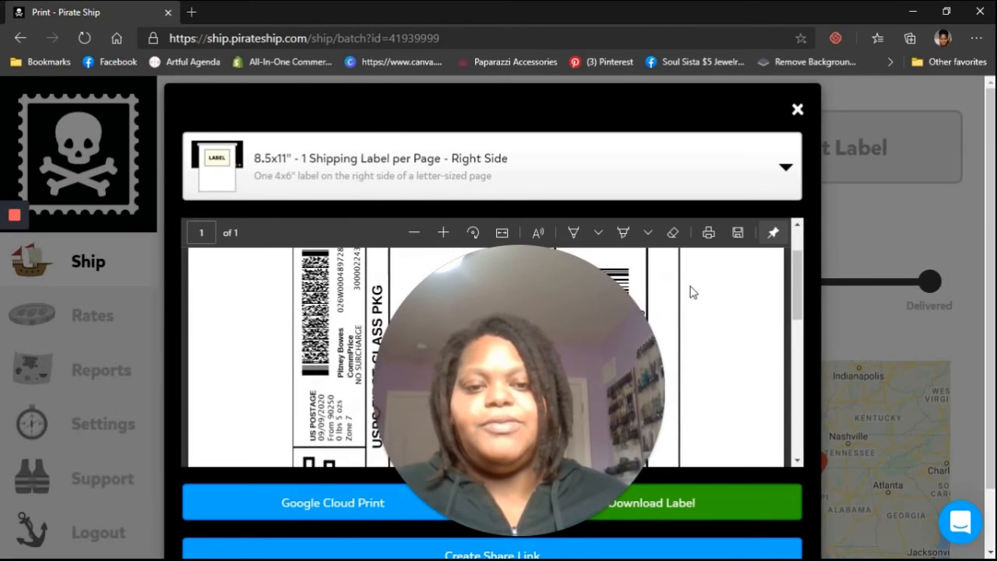
pyautogui.scroll(1, 690, 296)
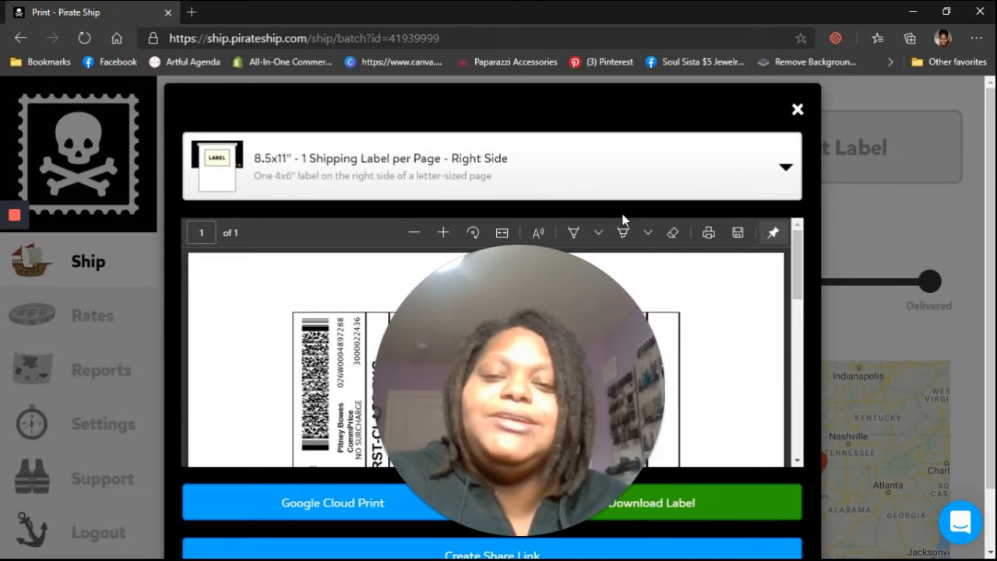
# Step: Review the label page format options, keep 8.5x11" - 1 Shipping Label per Page - Right Side, and close the print preview
pyautogui.click(402, 174)
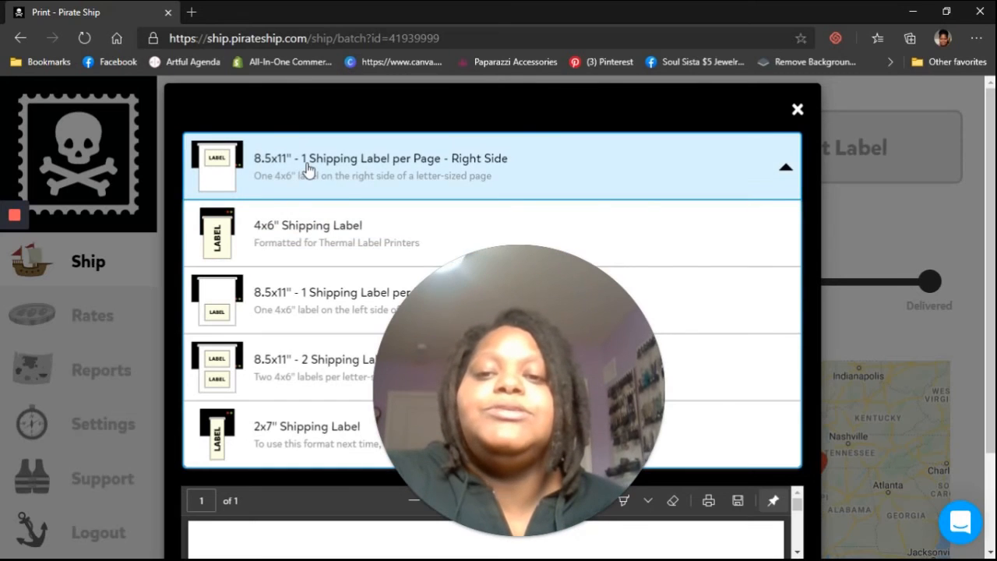
pyautogui.click(309, 171)
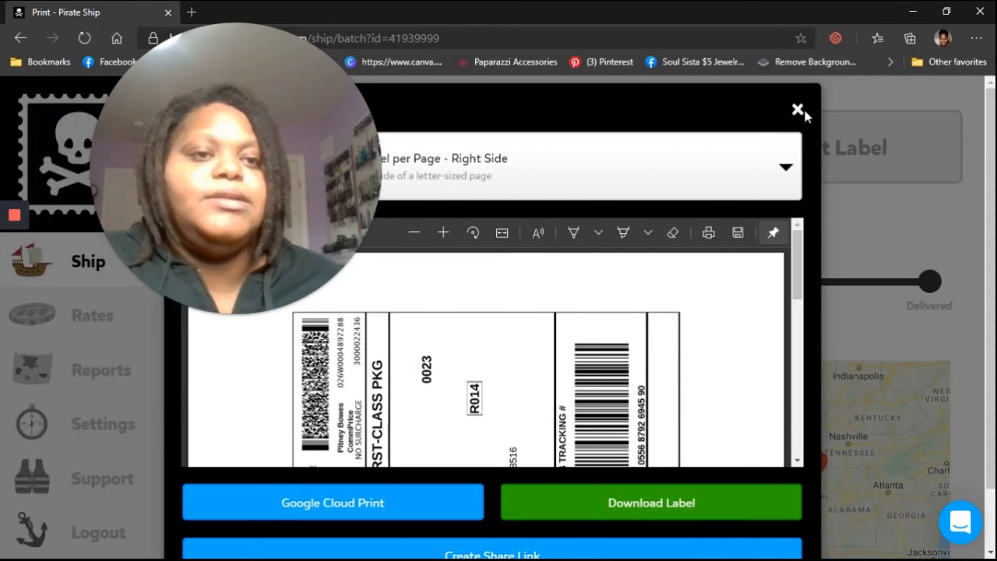
pyautogui.click(797, 111)
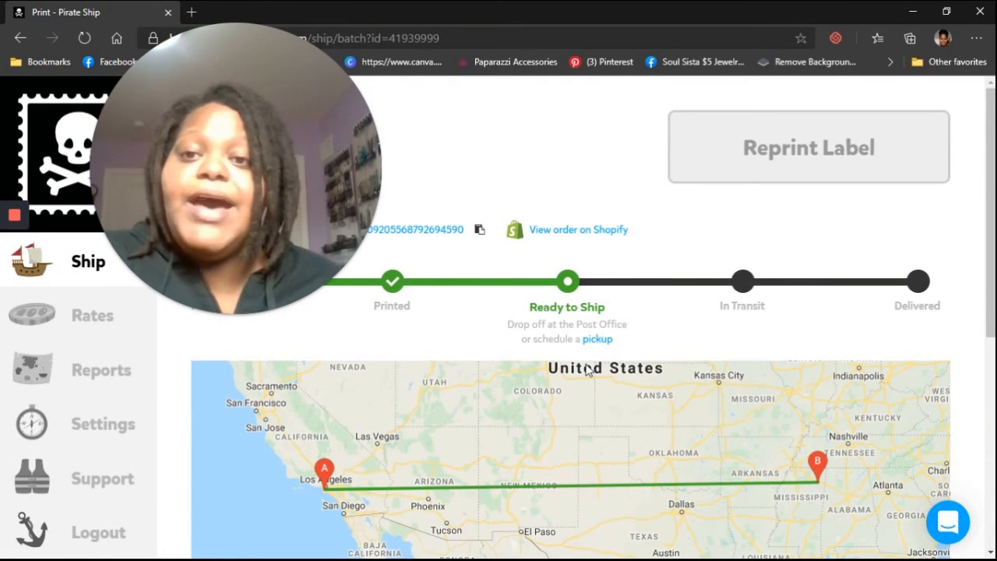
# Step: Return to the Ship page listing previous shipments
pyautogui.click(87, 270)
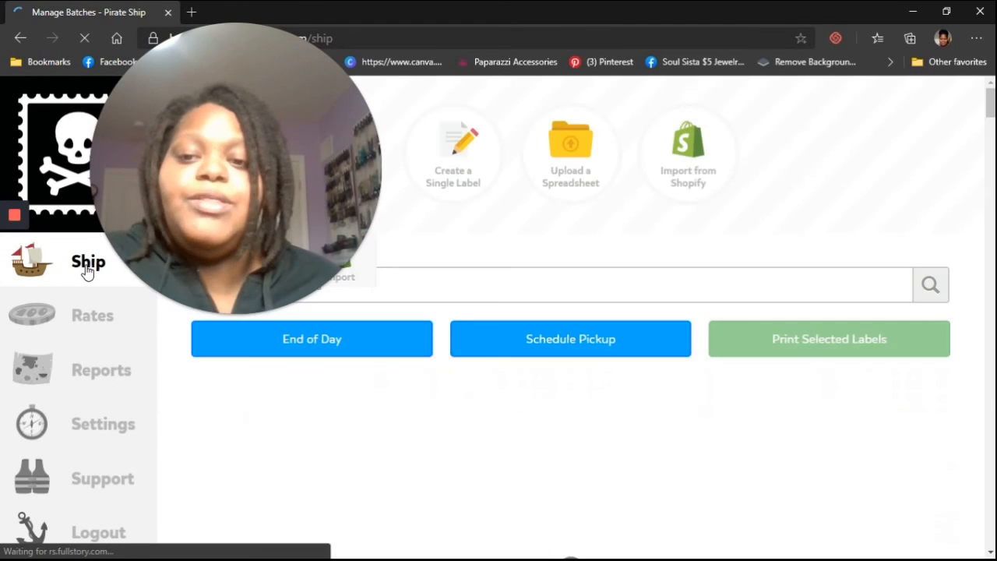
pyautogui.moveTo(234, 312)
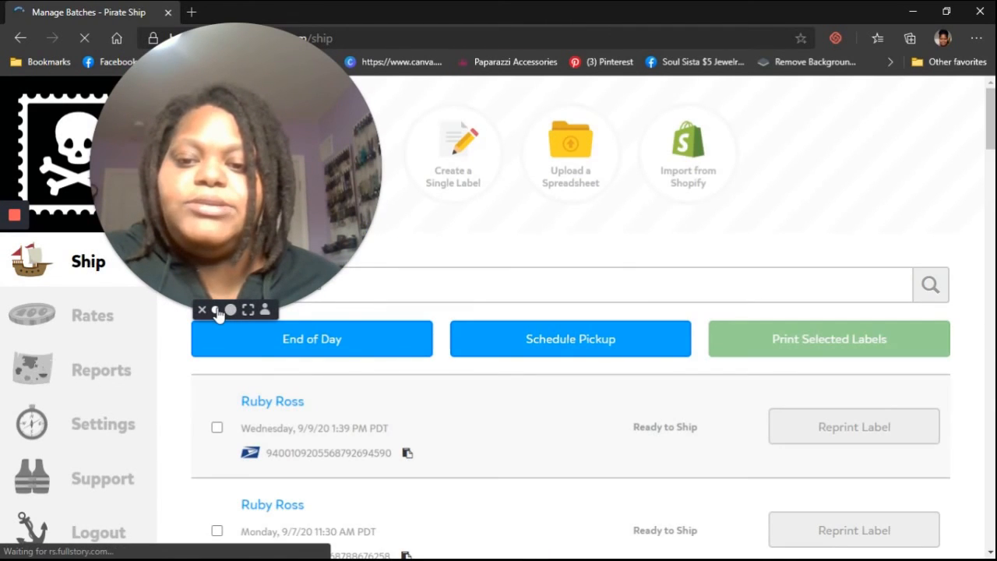
pyautogui.click(217, 311)
pyautogui.moveTo(147, 277); pyautogui.dragTo(71, 508)
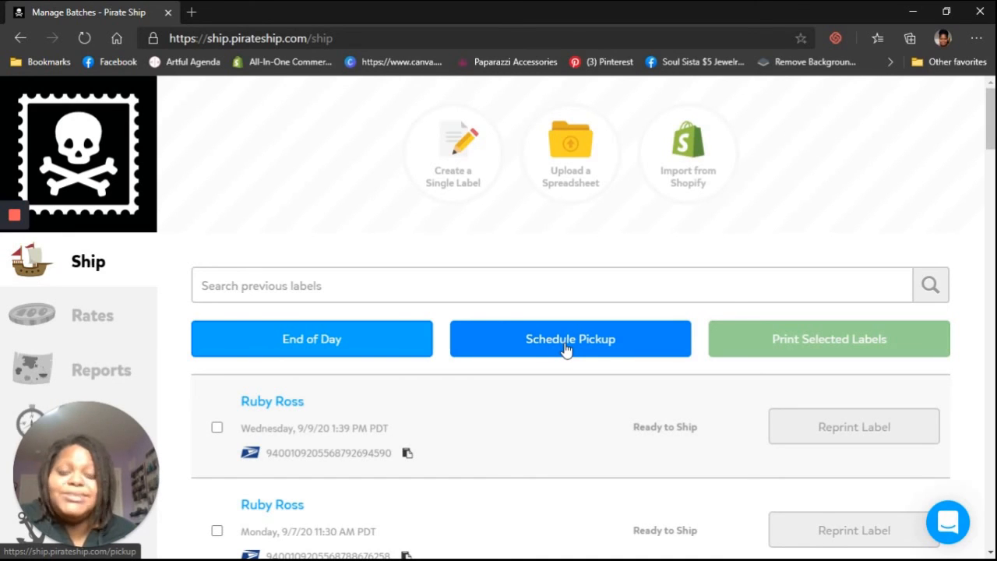
# Step: Open the End of Day page, go back to the shipment list, and scroll through the previous labels
pyautogui.click(292, 353)
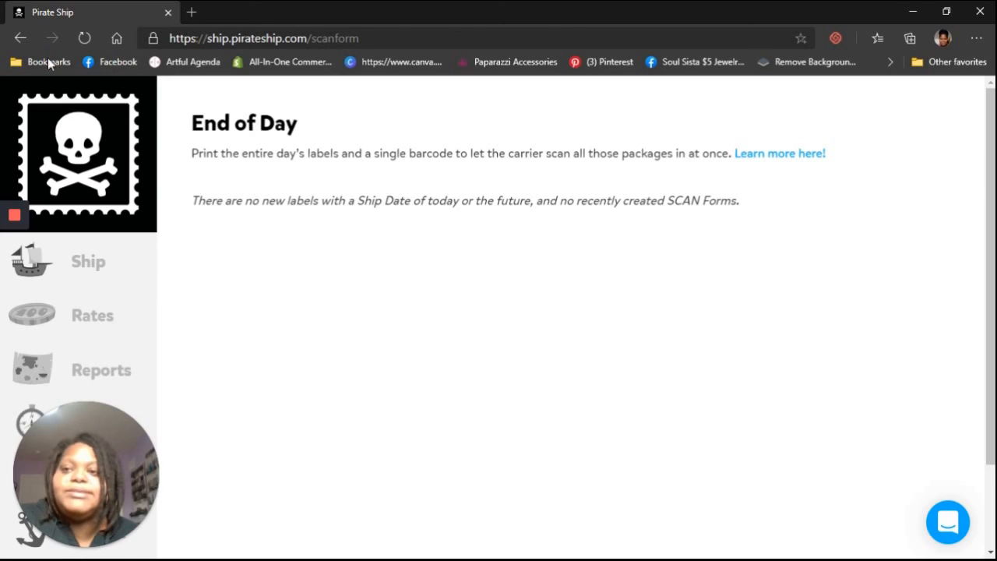
pyautogui.click(17, 39)
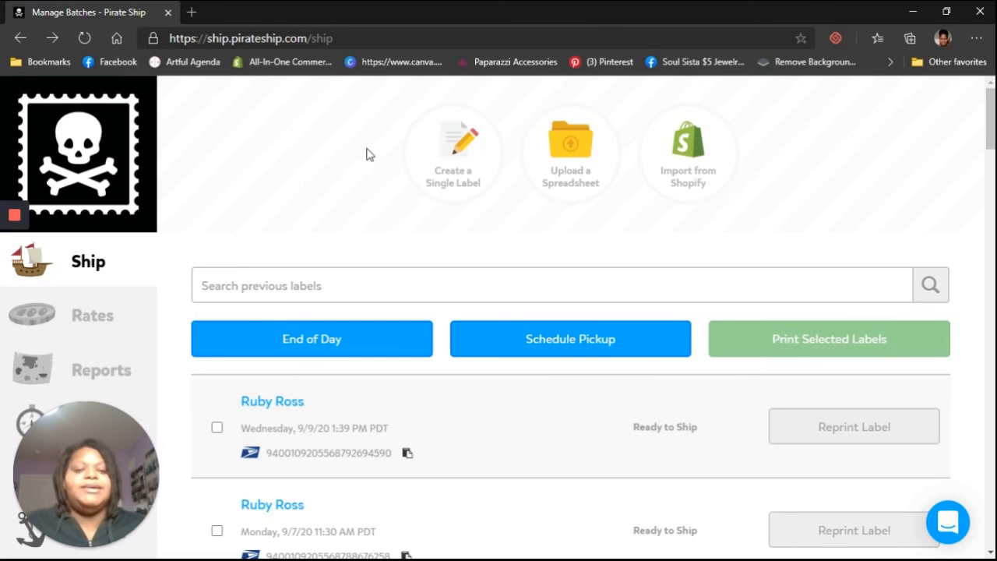
pyautogui.scroll(-1, 121, 320)
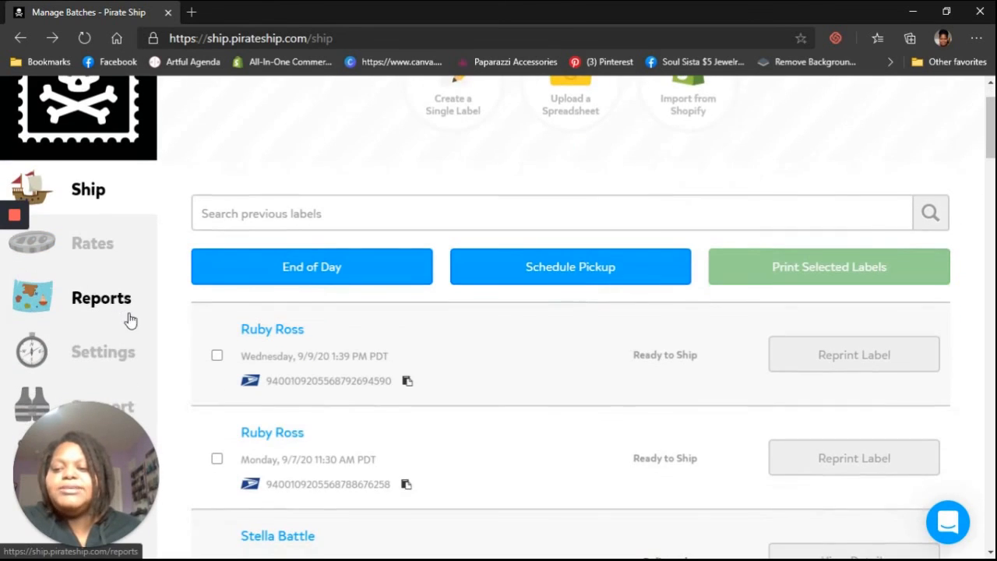
pyautogui.scroll(-1, 572, 301)
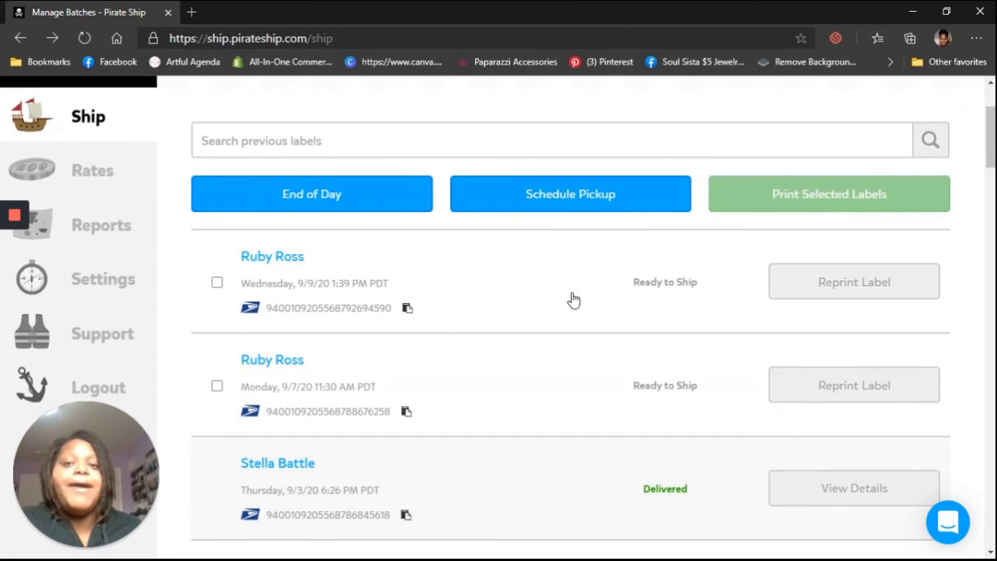
pyautogui.scroll(-1, 125, 292)
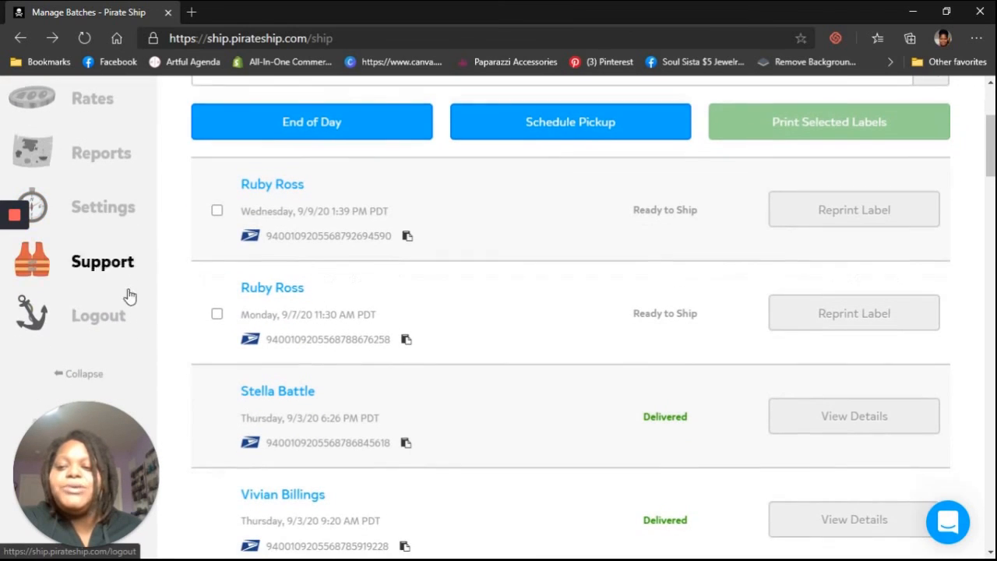
# Step: Open Settings and scroll through the available settings sections
pyautogui.click(95, 204)
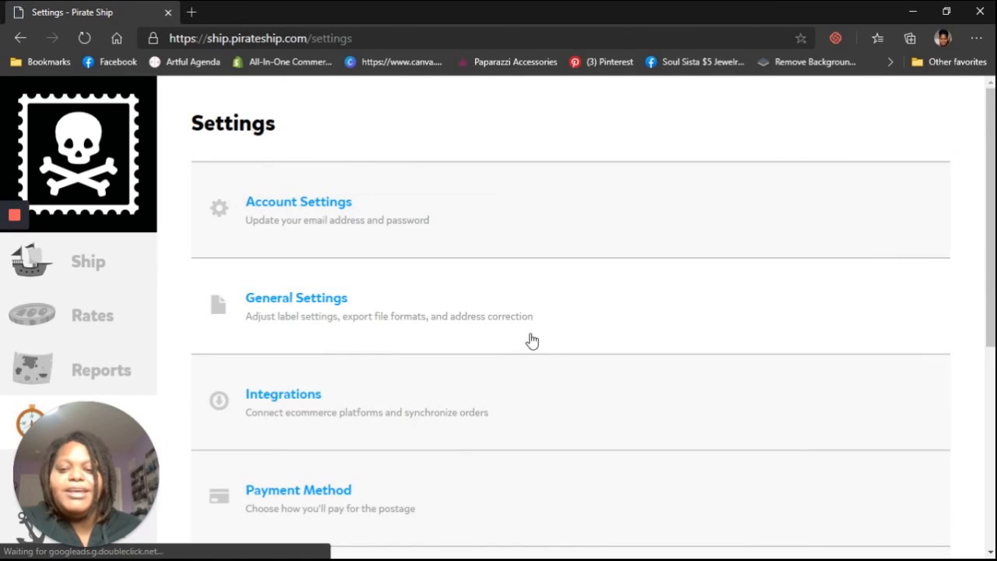
pyautogui.scroll(-1, 545, 336)
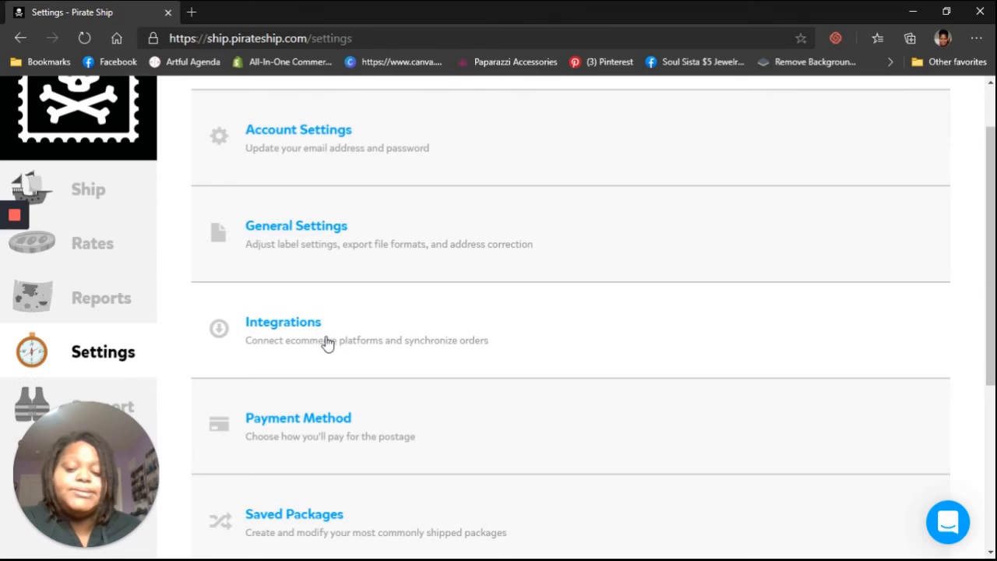
pyautogui.scroll(-3, 335, 347)
pyautogui.scroll(-2, 304, 312)
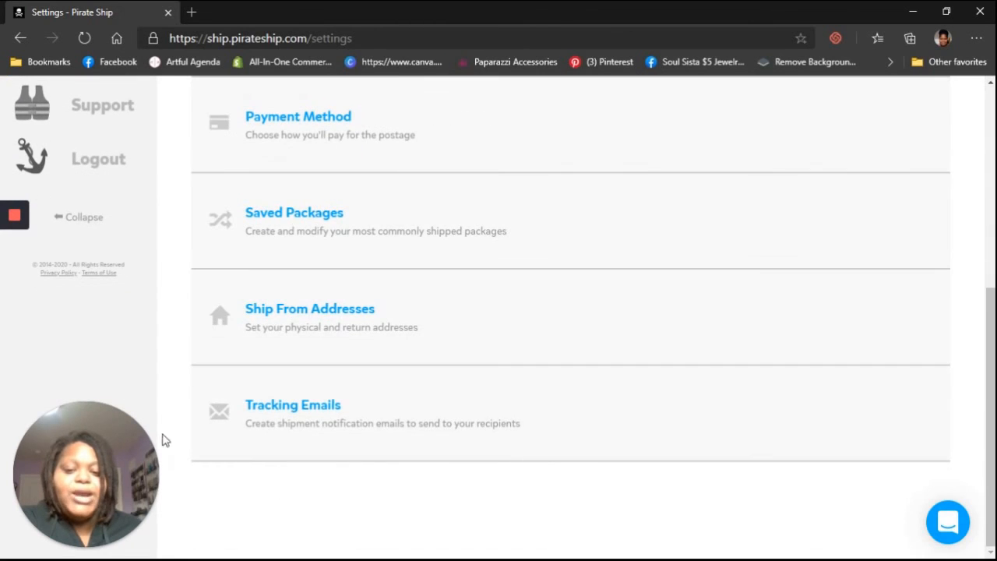
pyautogui.scroll(5, 483, 463)
# Step: Return to the Ship page with the shipment list
pyautogui.click(72, 286)
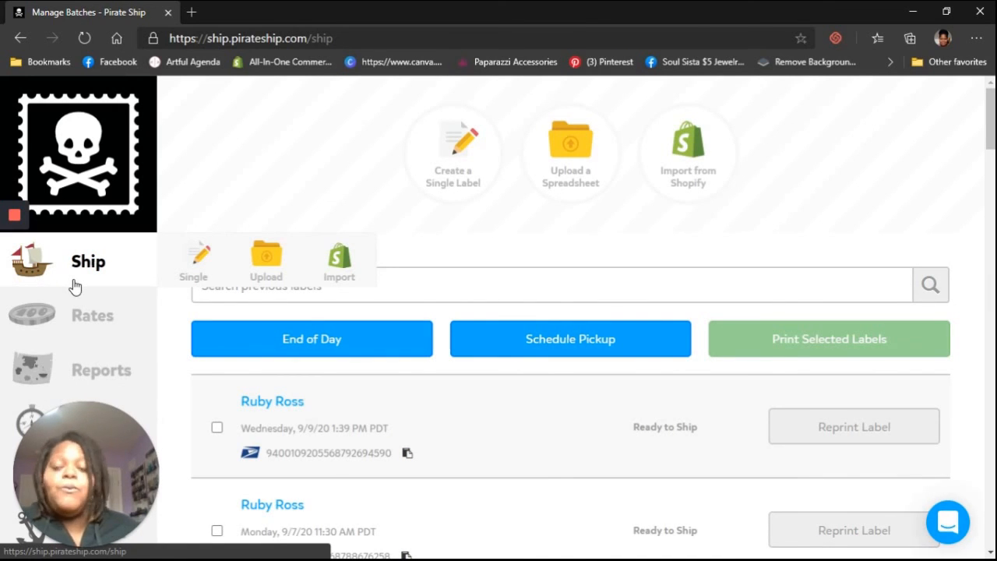
pyautogui.moveTo(98, 548)
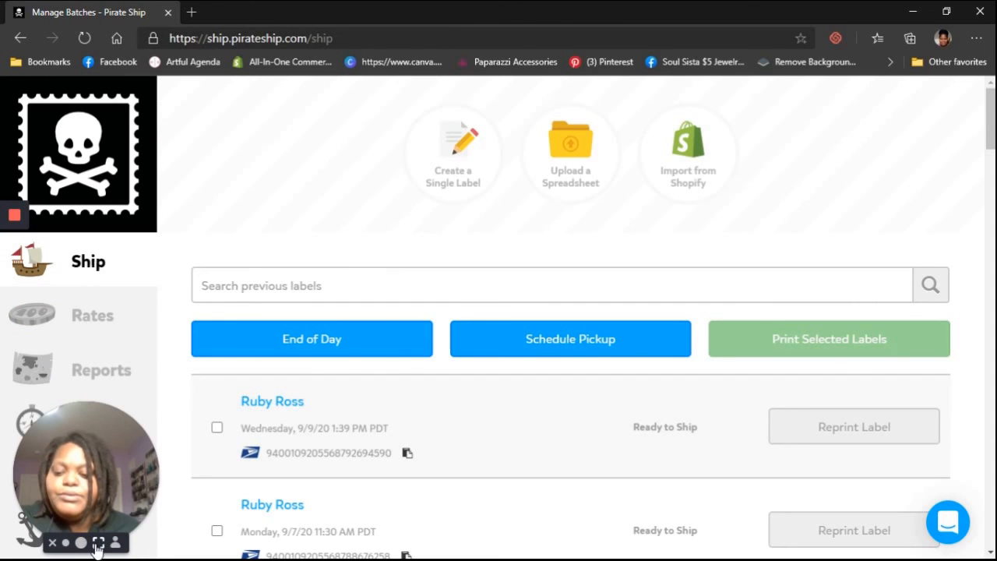
pyautogui.click(98, 543)
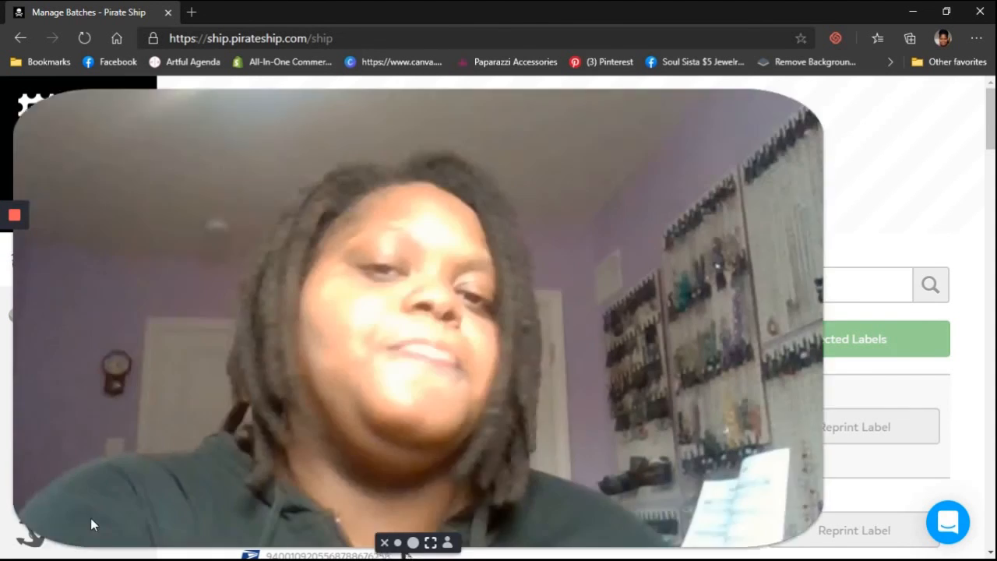